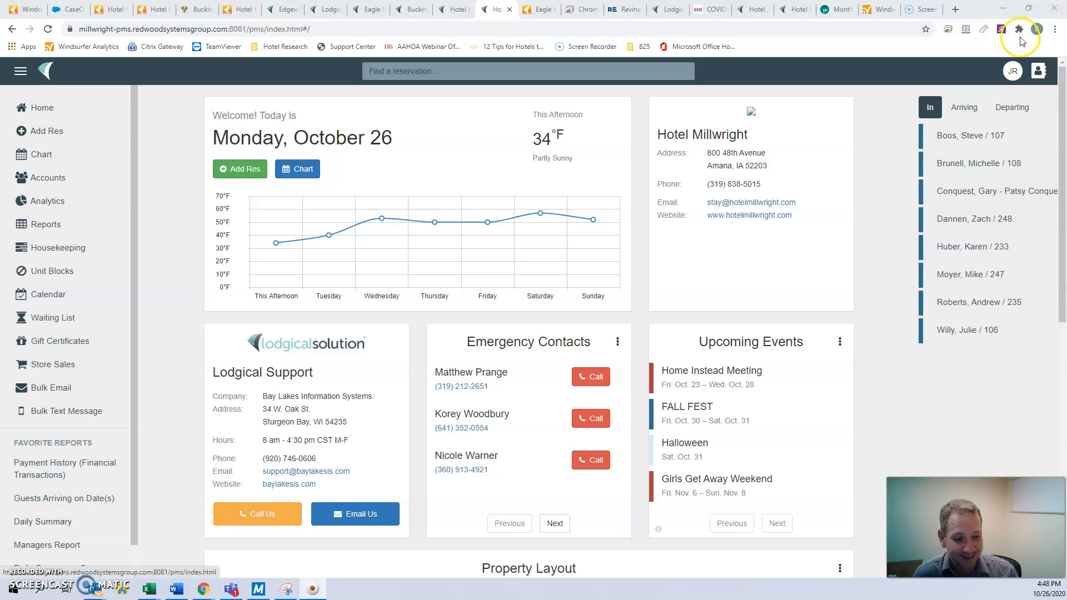
Step: Start a new rate class in the Rate Class Manager, named Test Corp Rate with the short name testcorp
{"action": "left_click", "coordinate": [1012, 75]}
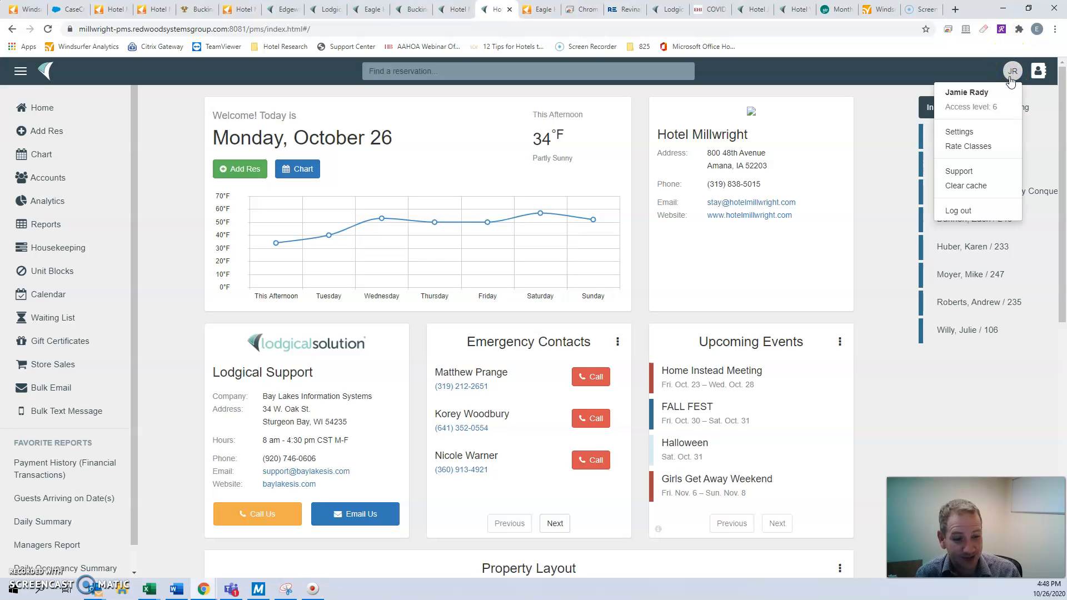
{"action": "left_click", "coordinate": [976, 146]}
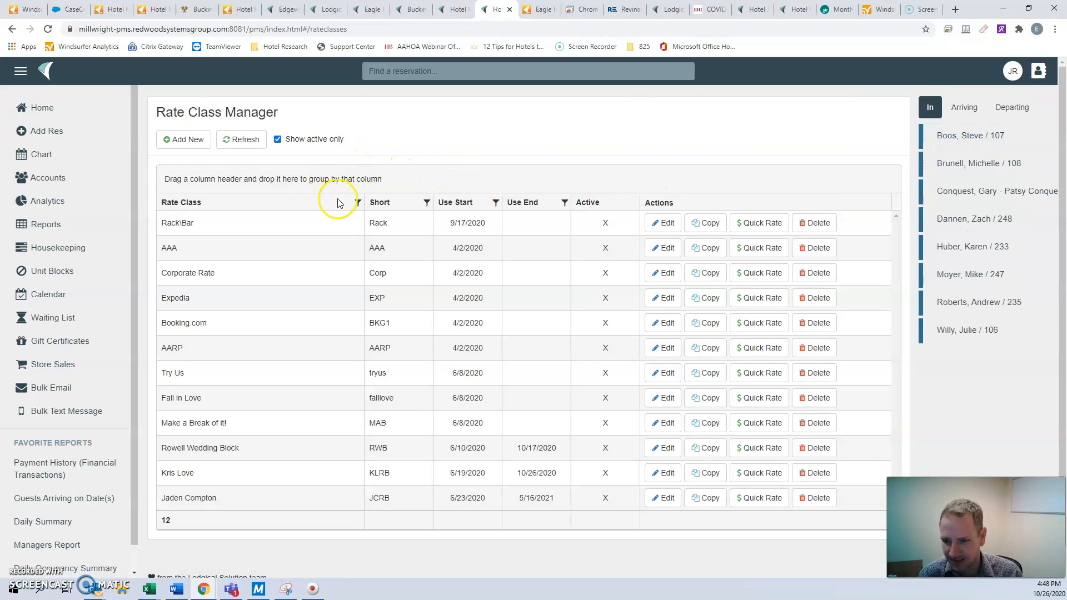
{"action": "left_click", "coordinate": [184, 142]}
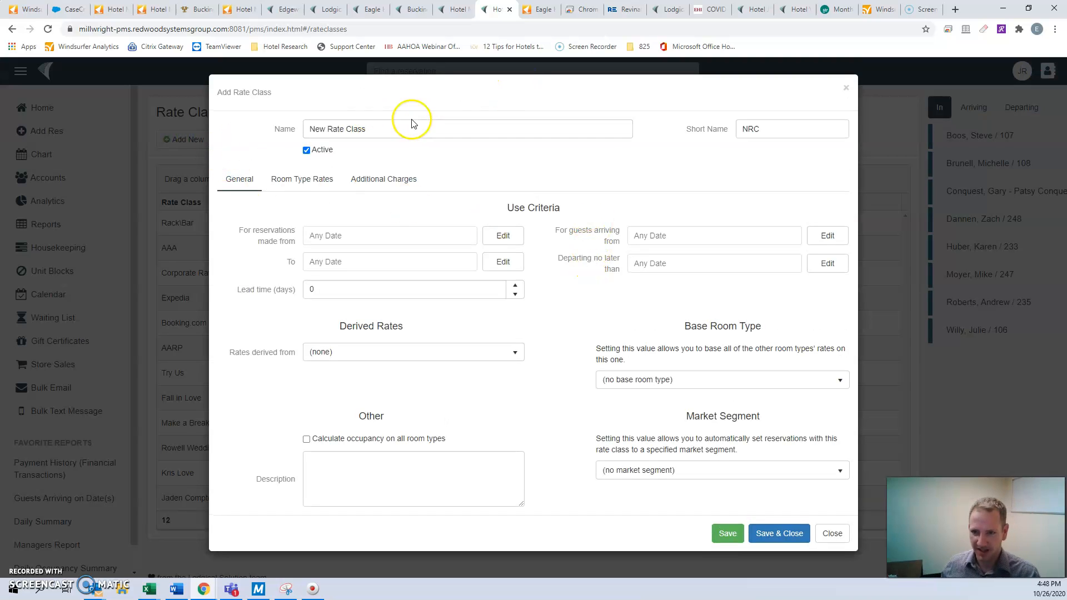
{"action": "left_click_drag", "start_coordinate": [406, 121], "coordinate": [292, 138]}
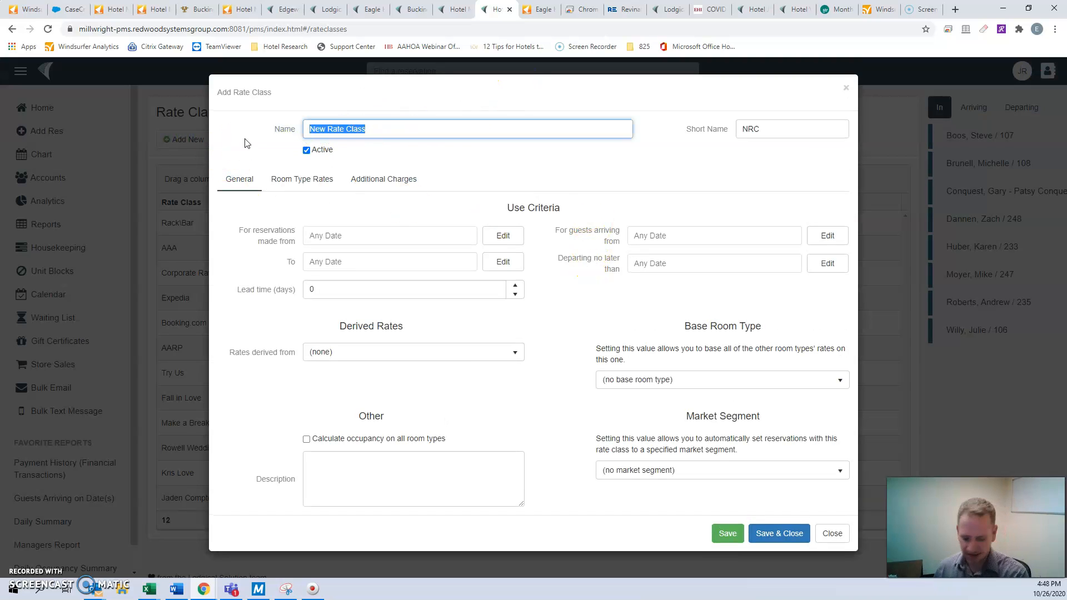
{"action": "type", "text": "Test Corp Rate"}
{"action": "key", "text": "Tab"}
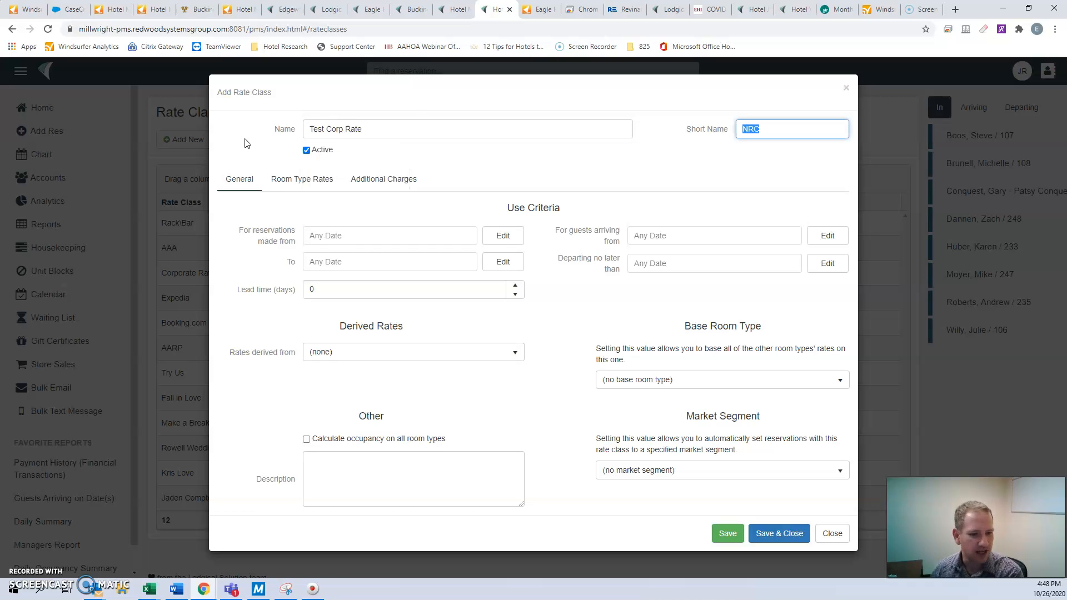
{"action": "type", "text": "testcorp"}
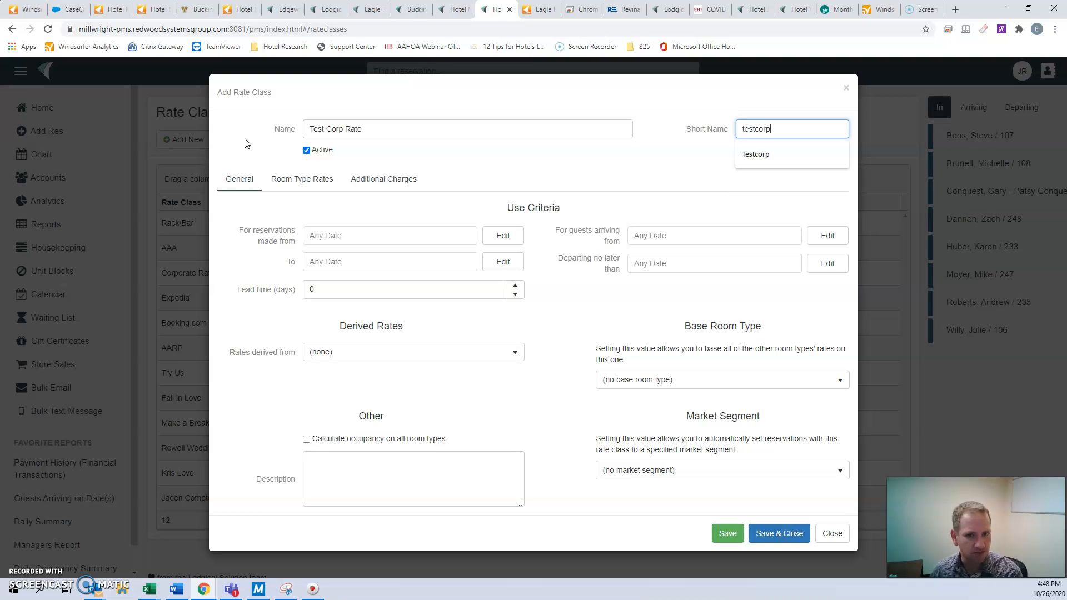
{"action": "key", "text": "Tab"}
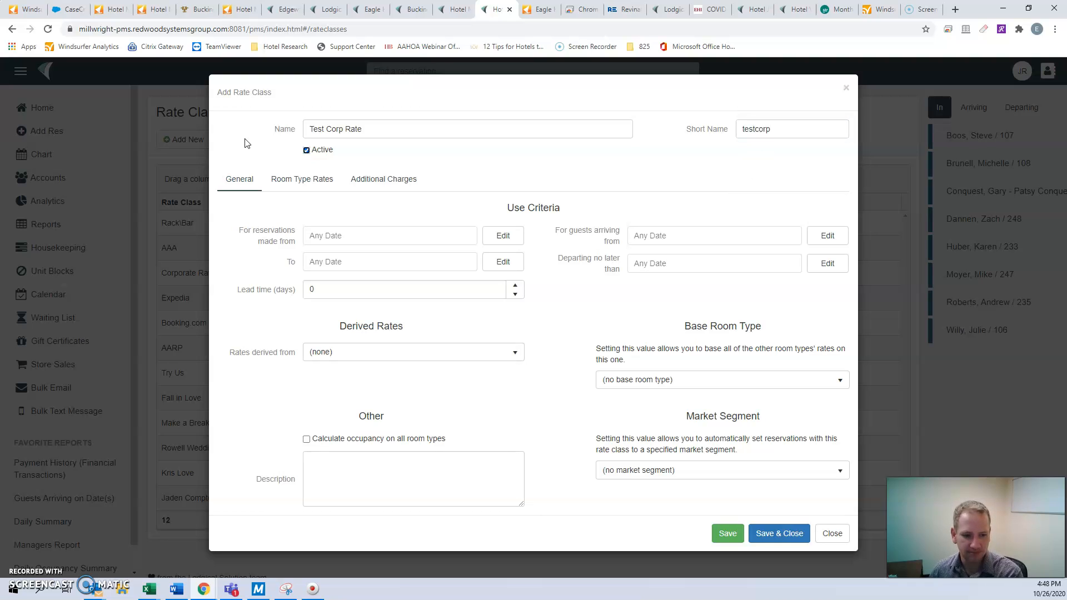
Step: Limit the rate class to reservations made from 10/26/2020 to 12/30/2021 and to guests arriving from 10/26/2020
{"action": "left_click", "coordinate": [495, 232]}
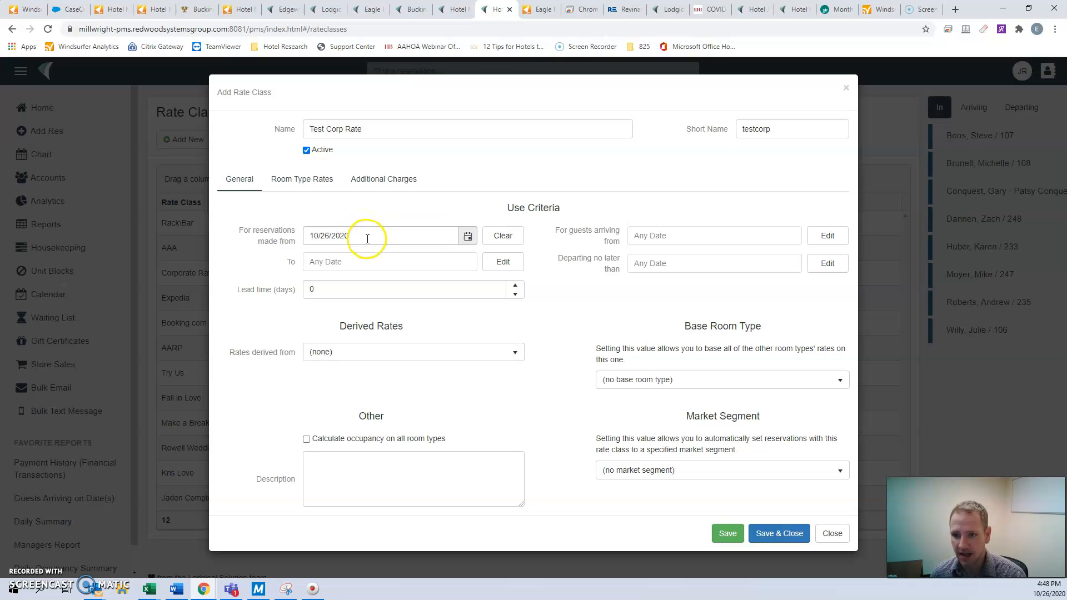
{"action": "left_click", "coordinate": [509, 264]}
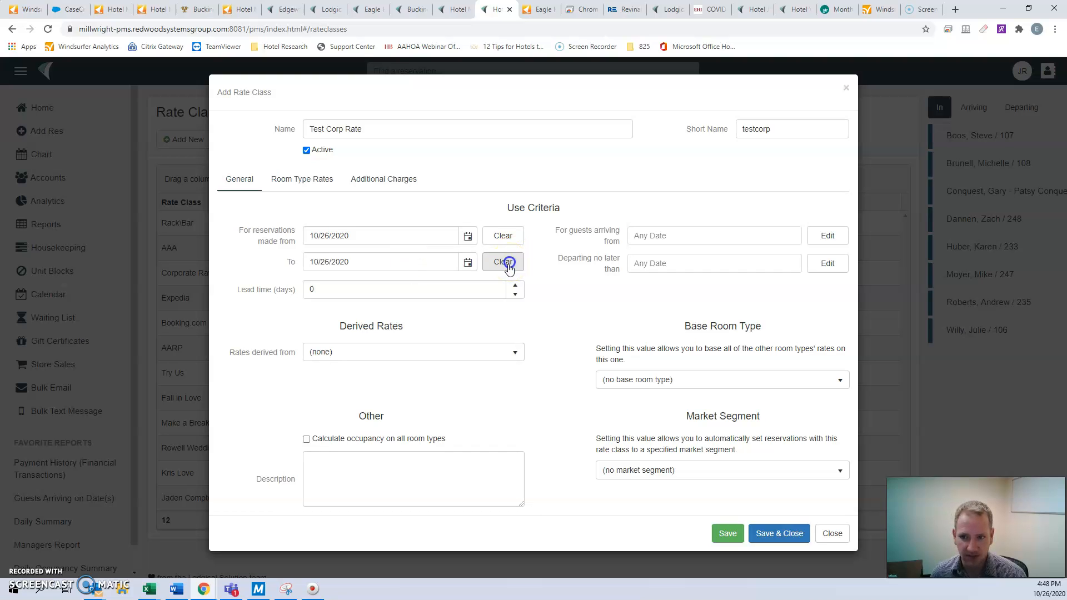
{"action": "left_click", "coordinate": [467, 262]}
{"action": "left_click", "coordinate": [428, 282]}
{"action": "left_click", "coordinate": [428, 282]}
{"action": "left_click", "coordinate": [428, 282]}
{"action": "left_click", "coordinate": [428, 282]}
{"action": "left_click", "coordinate": [428, 283]}
{"action": "left_click", "coordinate": [428, 282]}
{"action": "left_click", "coordinate": [428, 282]}
{"action": "left_click", "coordinate": [428, 284]}
{"action": "left_click", "coordinate": [428, 283]}
{"action": "left_click", "coordinate": [428, 284]}
{"action": "left_click", "coordinate": [427, 284]}
{"action": "left_click", "coordinate": [428, 283]}
{"action": "left_click", "coordinate": [428, 284]}
{"action": "left_click", "coordinate": [428, 282]}
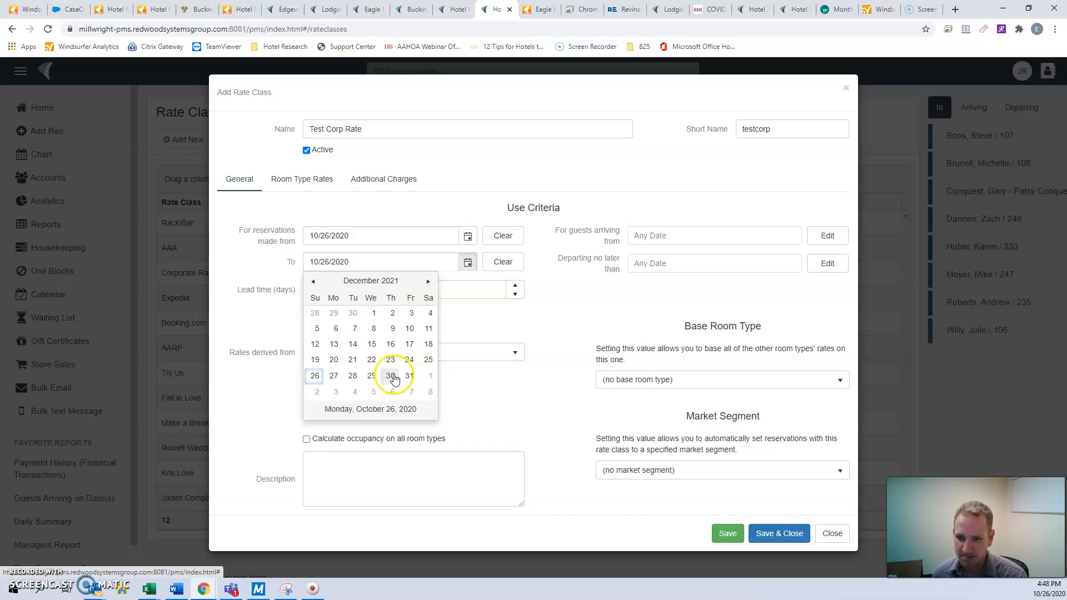
{"action": "left_click", "coordinate": [391, 375]}
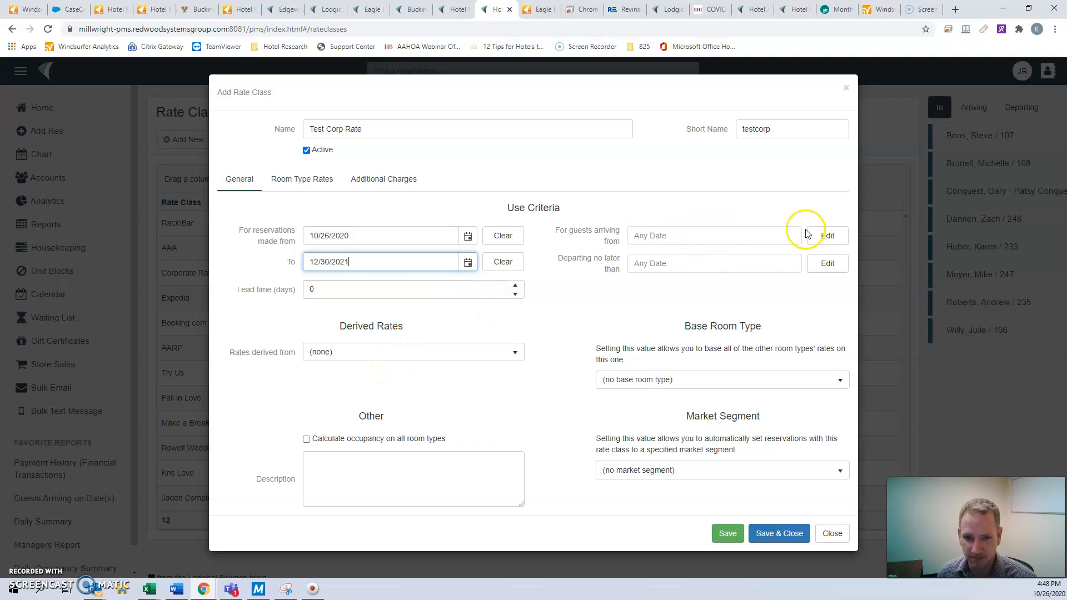
{"action": "left_click", "coordinate": [827, 236]}
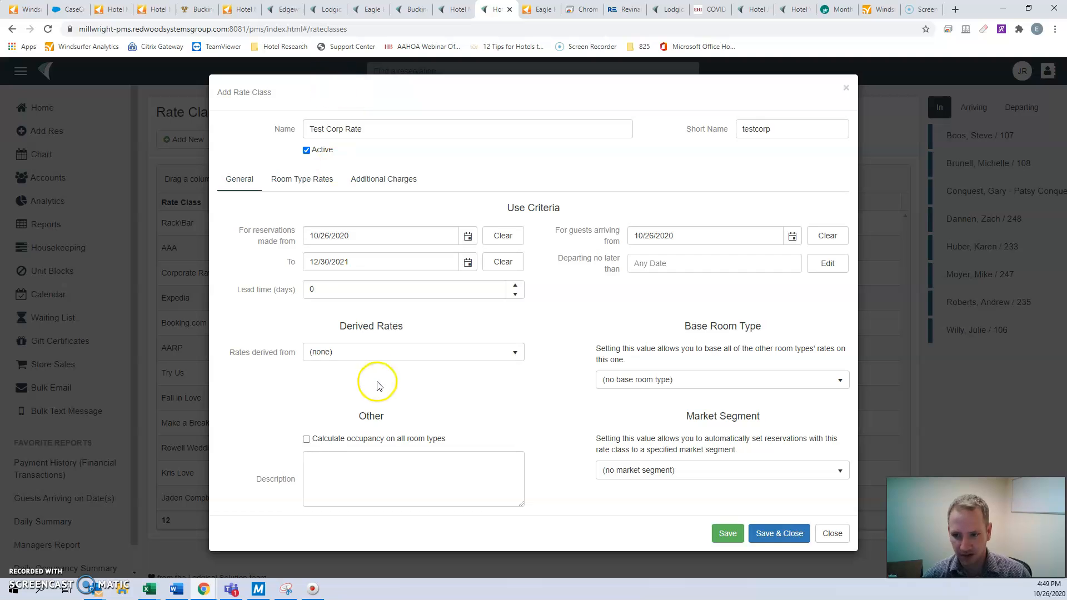
Step: Try deriving the rates from Rack\Bar with an amount of -10%, and reset the derivation to none
{"action": "left_click", "coordinate": [392, 350]}
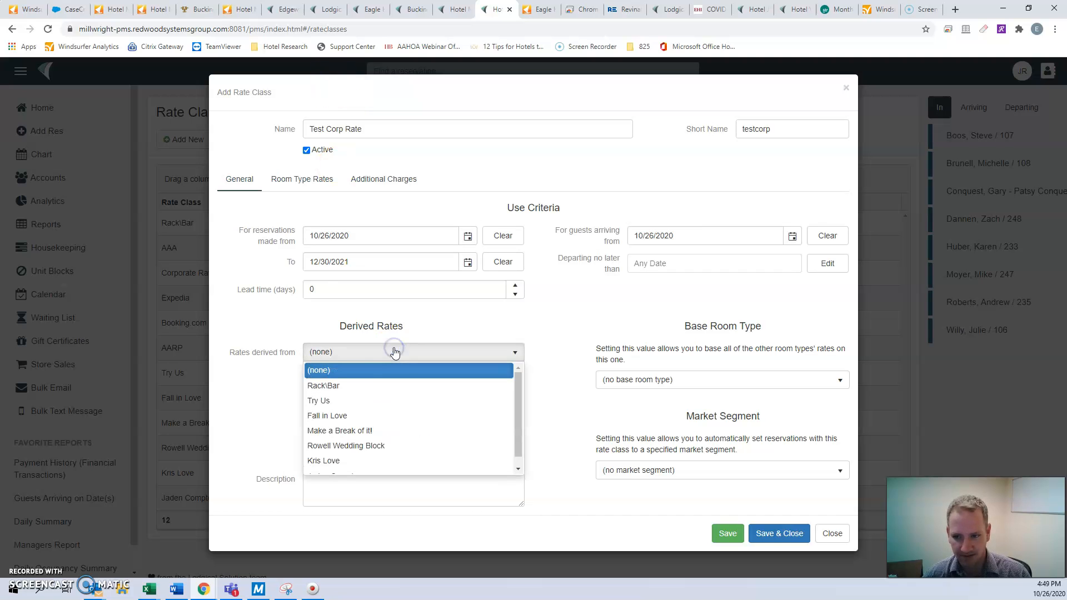
{"action": "left_click", "coordinate": [359, 385]}
{"action": "left_click", "coordinate": [327, 408]}
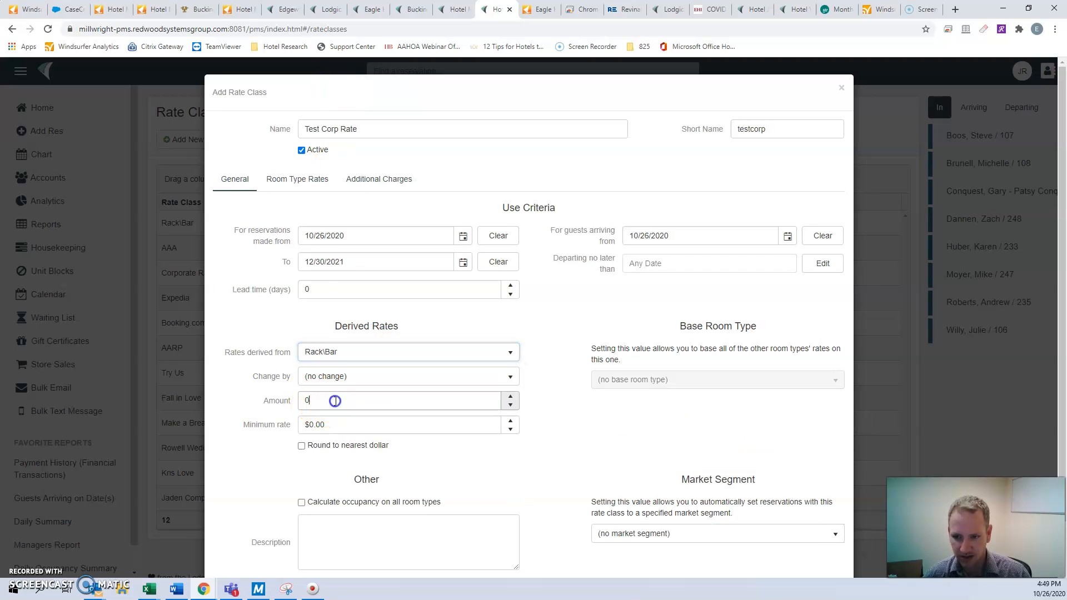
{"action": "type", "text": "-10"}
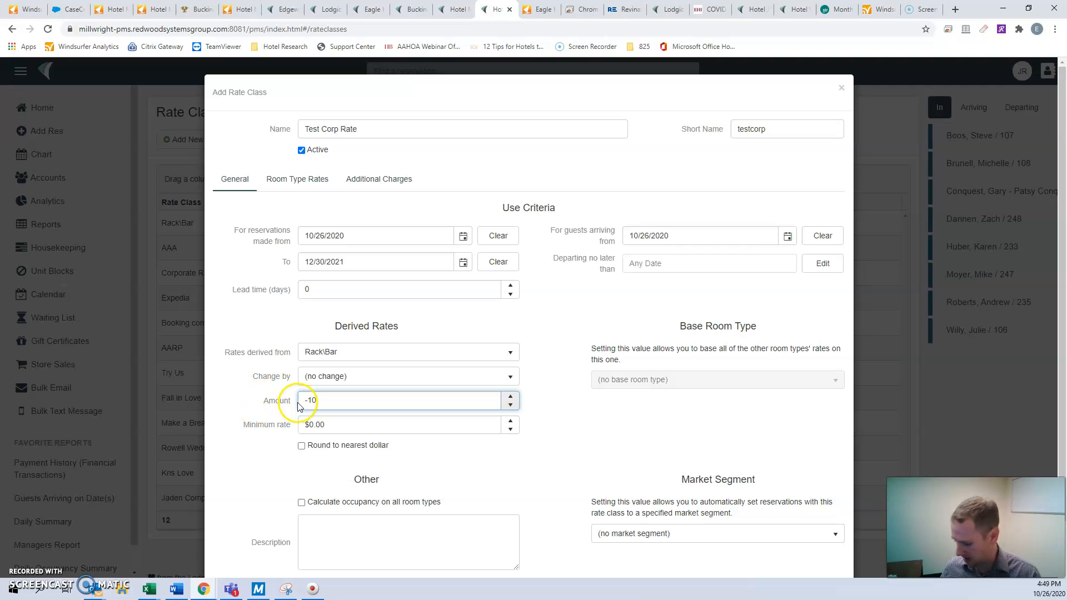
{"action": "left_click", "coordinate": [471, 431]}
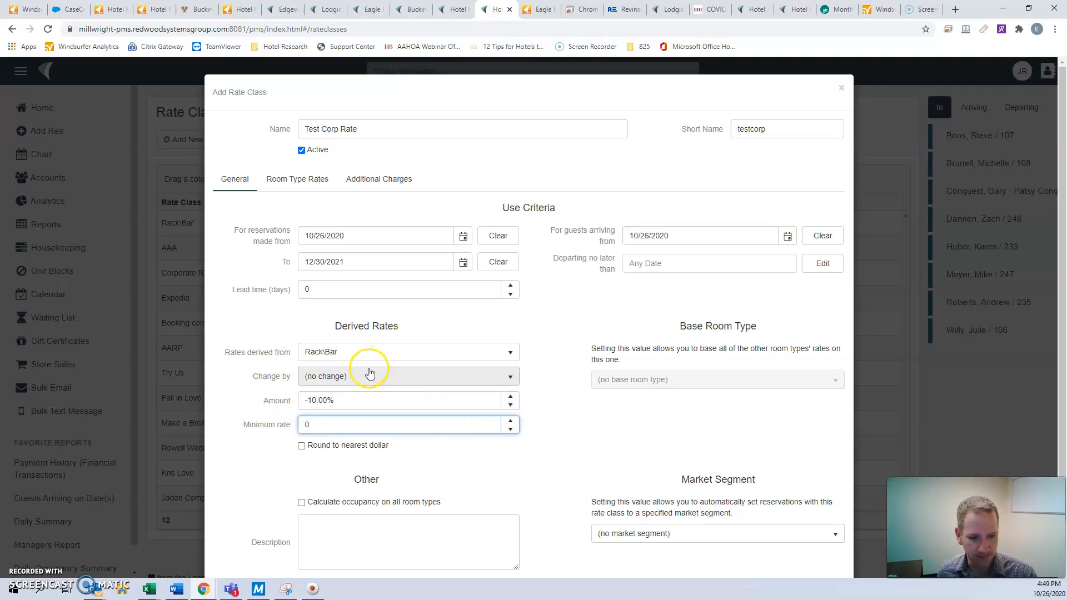
{"action": "left_click", "coordinate": [465, 356]}
{"action": "left_click", "coordinate": [358, 368]}
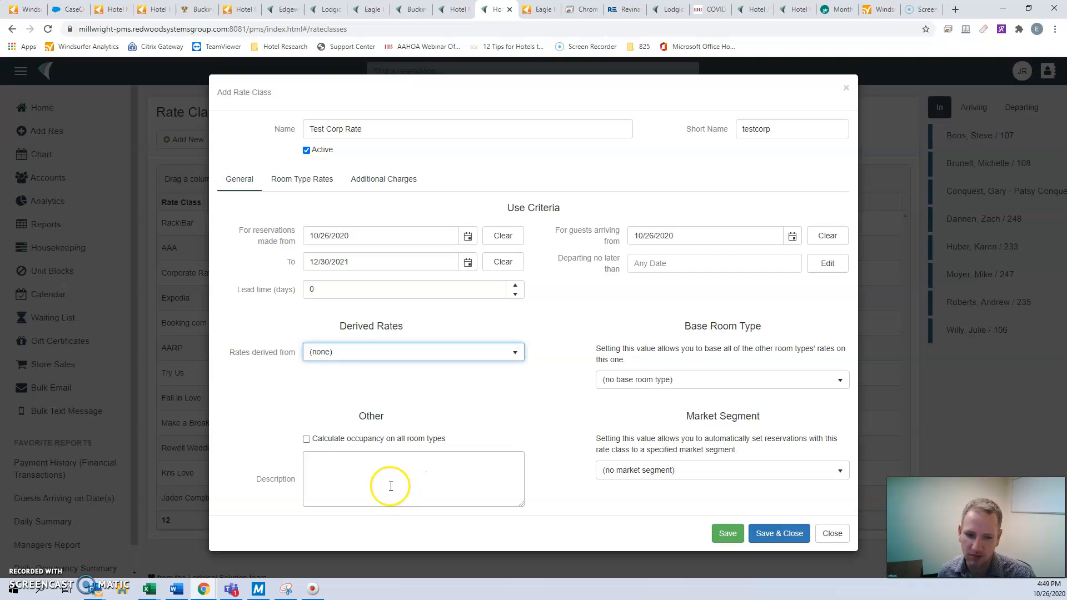
Step: Paste the description "Test Corporate Rate: Book now to get a special company discount!" and save the rate class
{"action": "left_click", "coordinate": [381, 463]}
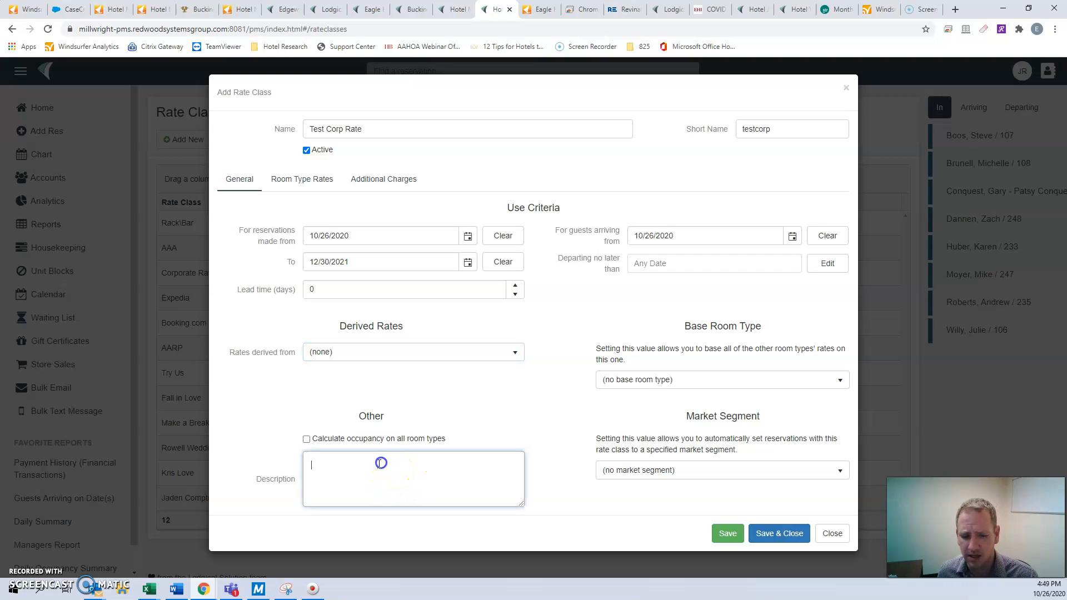
{"action": "right_click", "coordinate": [336, 471]}
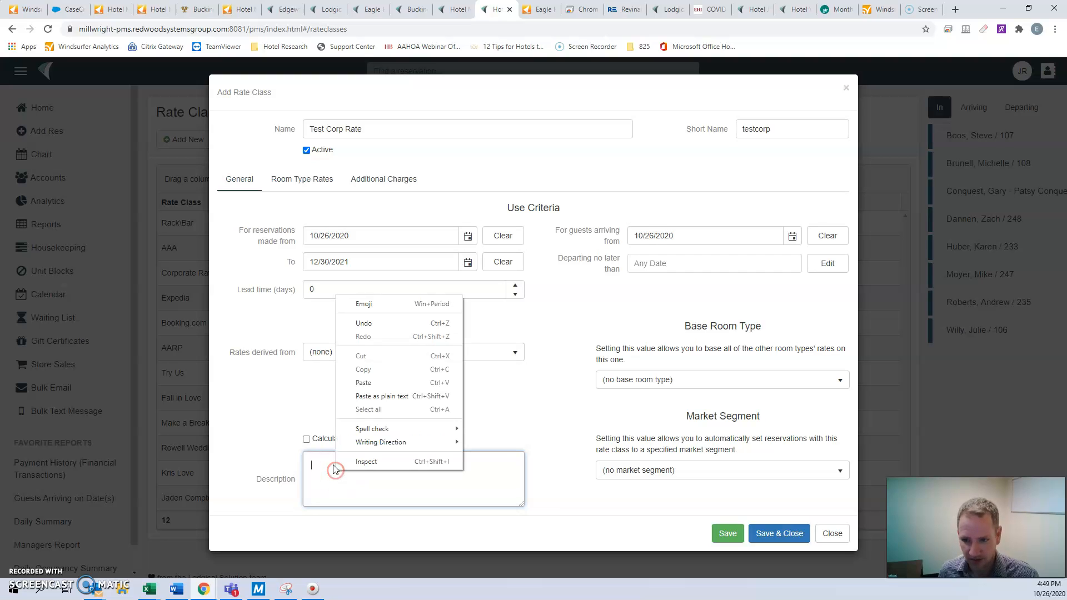
{"action": "left_click", "coordinate": [370, 383]}
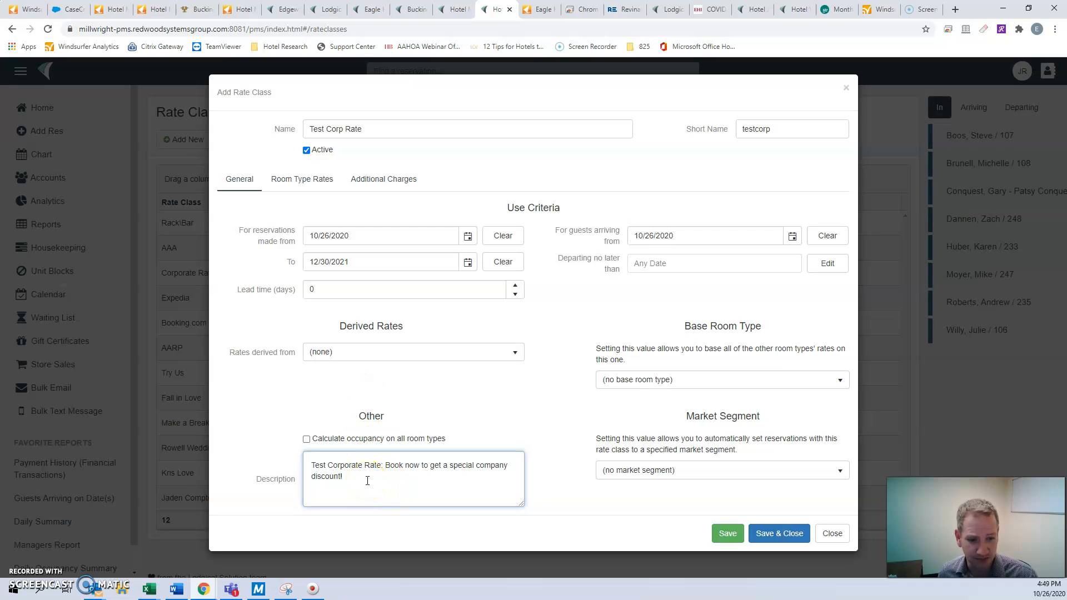
{"action": "left_click", "coordinate": [726, 532]}
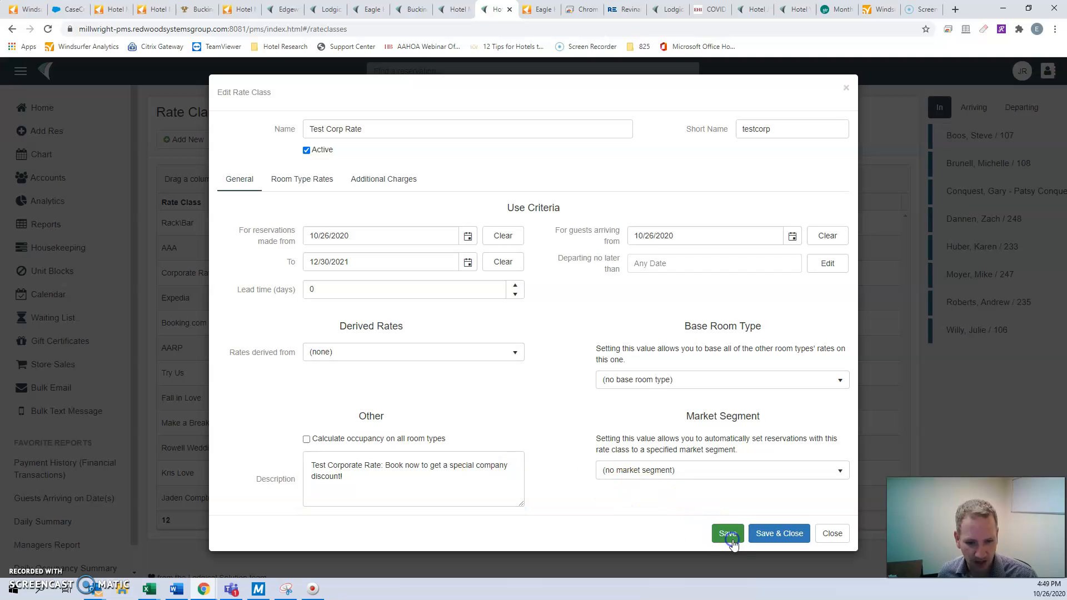
Step: Add the room types A2QN, AK, A2QN-ADA and AK-ADA to the rate class, then save and close it
{"action": "left_click", "coordinate": [300, 182]}
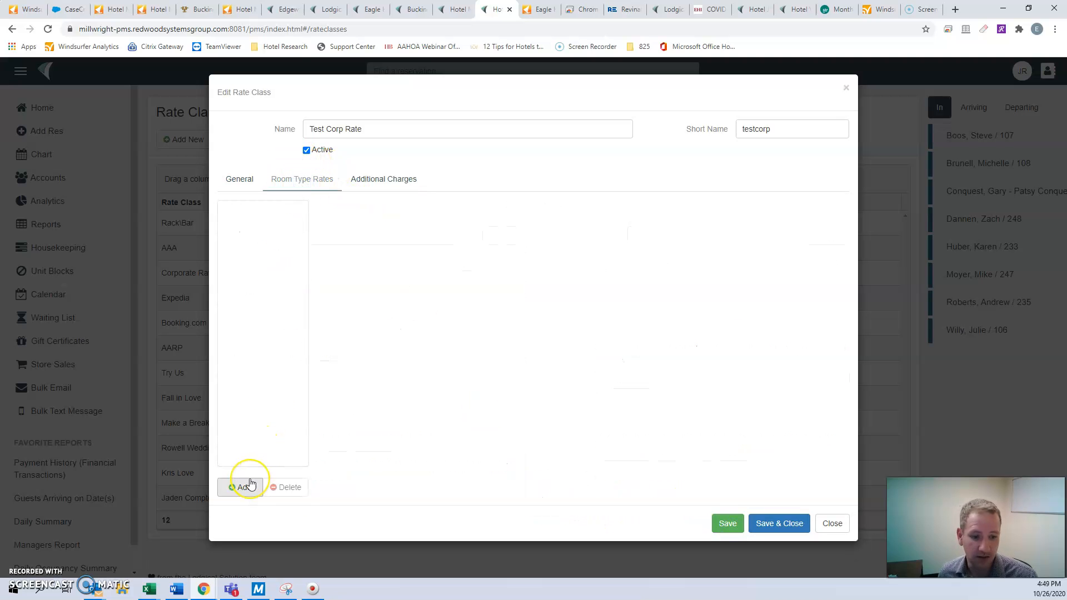
{"action": "left_click", "coordinate": [250, 485]}
{"action": "left_click", "coordinate": [507, 145]}
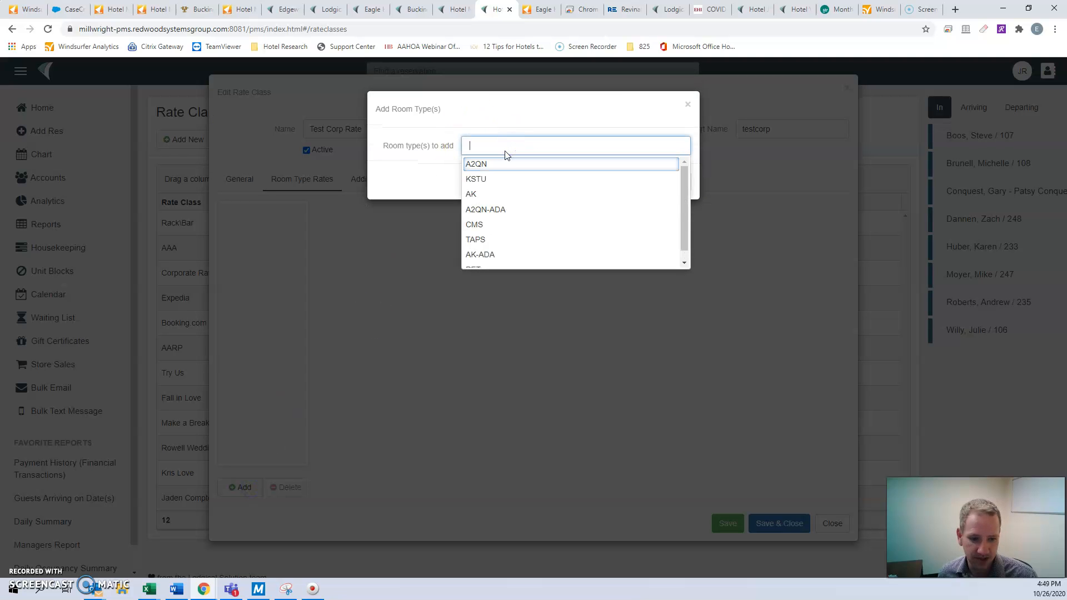
{"action": "left_click", "coordinate": [498, 165]}
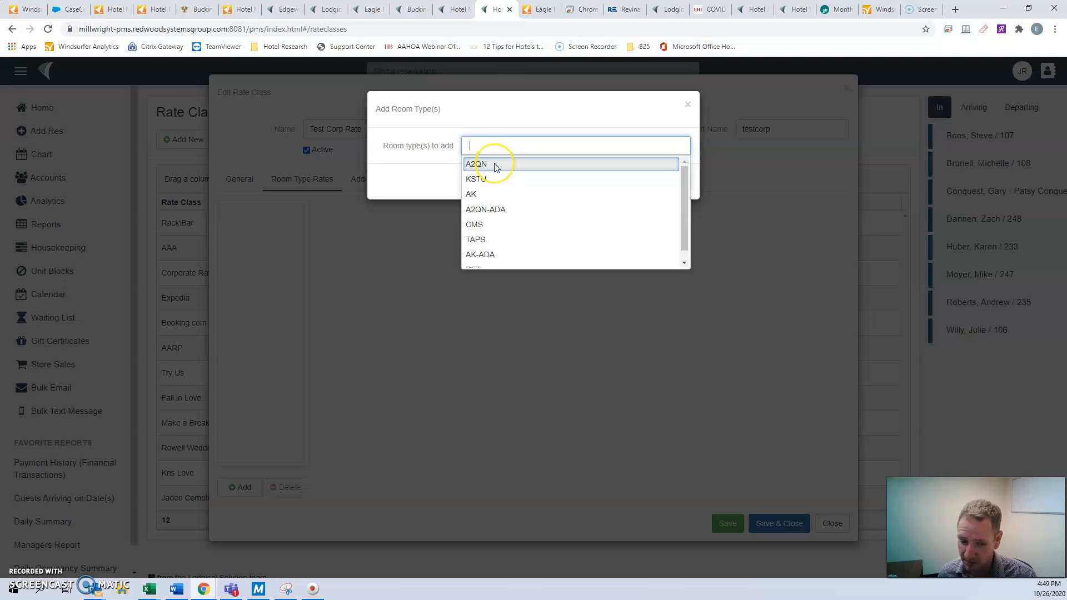
{"action": "left_click", "coordinate": [496, 165]}
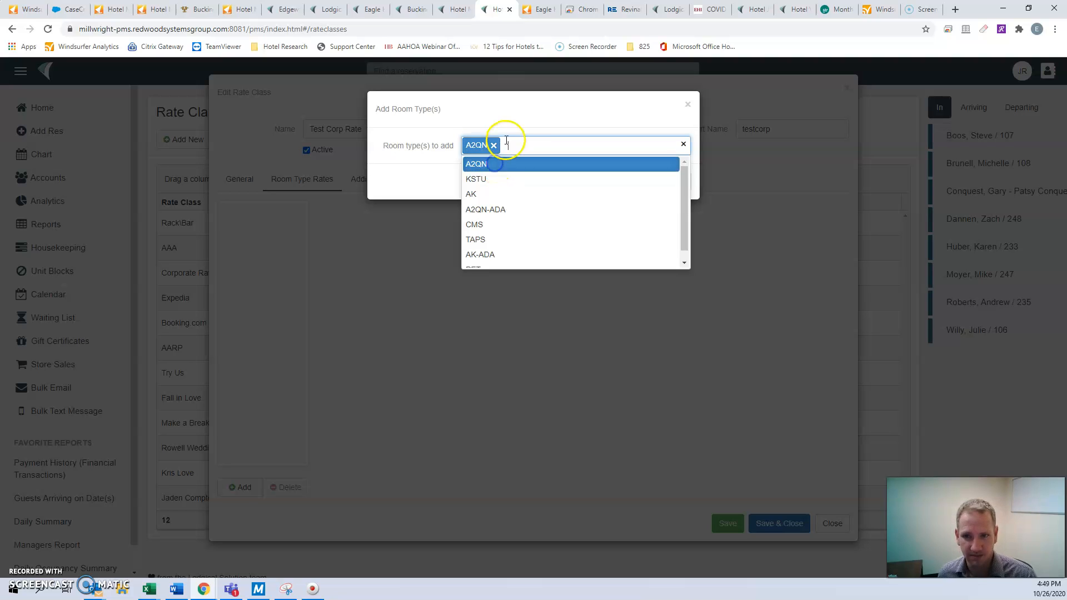
{"action": "left_click", "coordinate": [490, 195]}
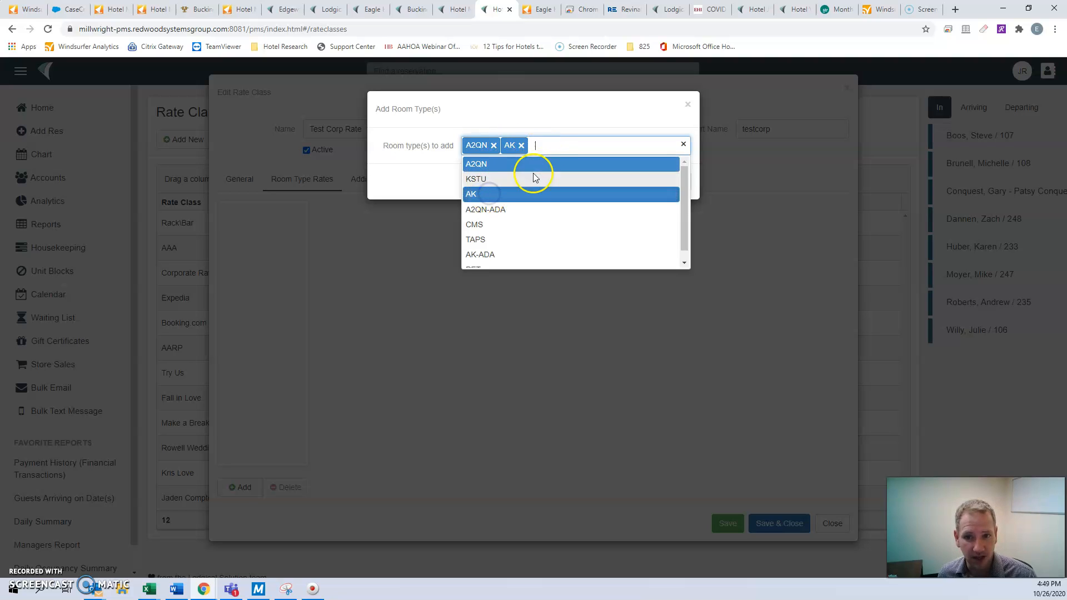
{"action": "left_click", "coordinate": [522, 211]}
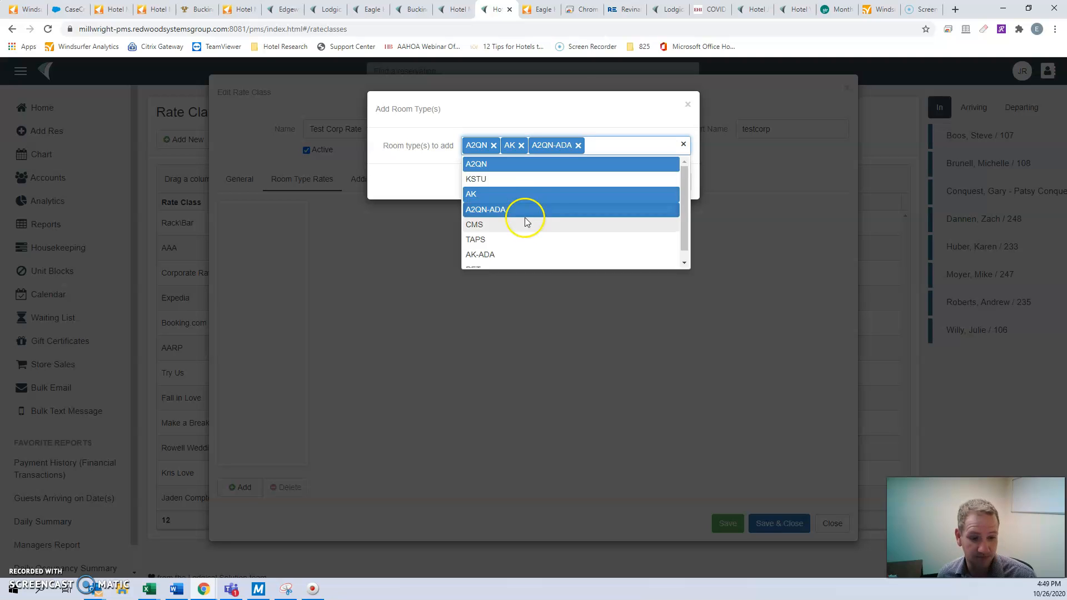
{"action": "left_click", "coordinate": [508, 255]}
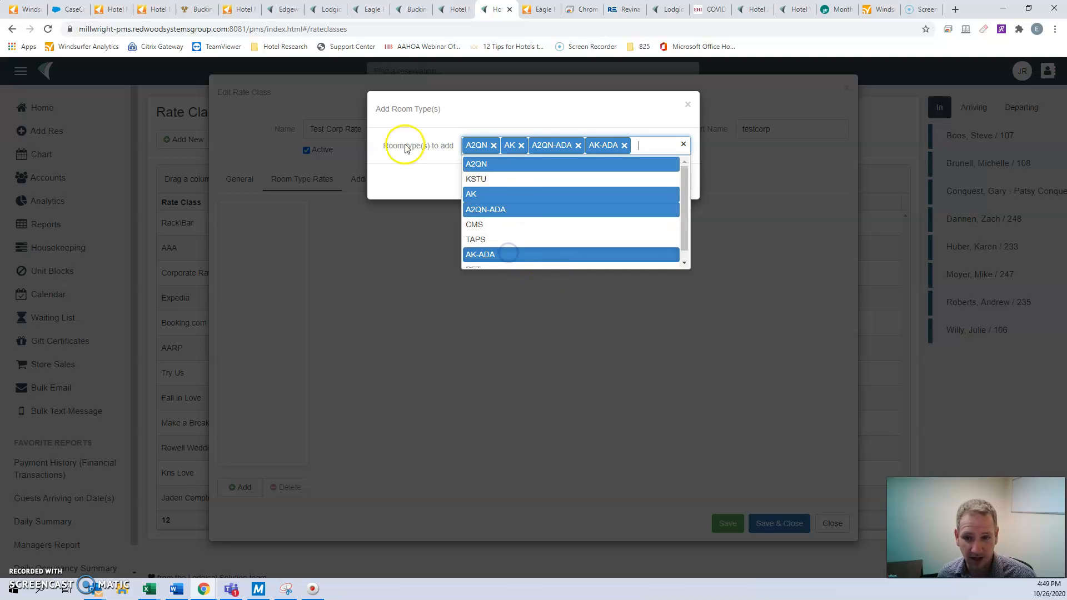
{"action": "left_click", "coordinate": [523, 105]}
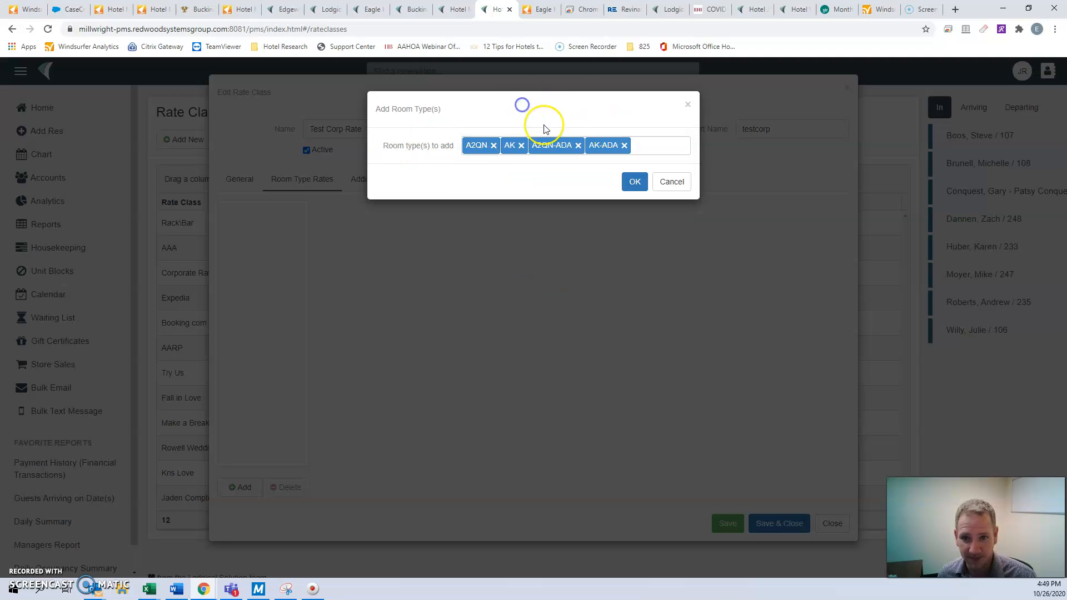
{"action": "left_click", "coordinate": [634, 182]}
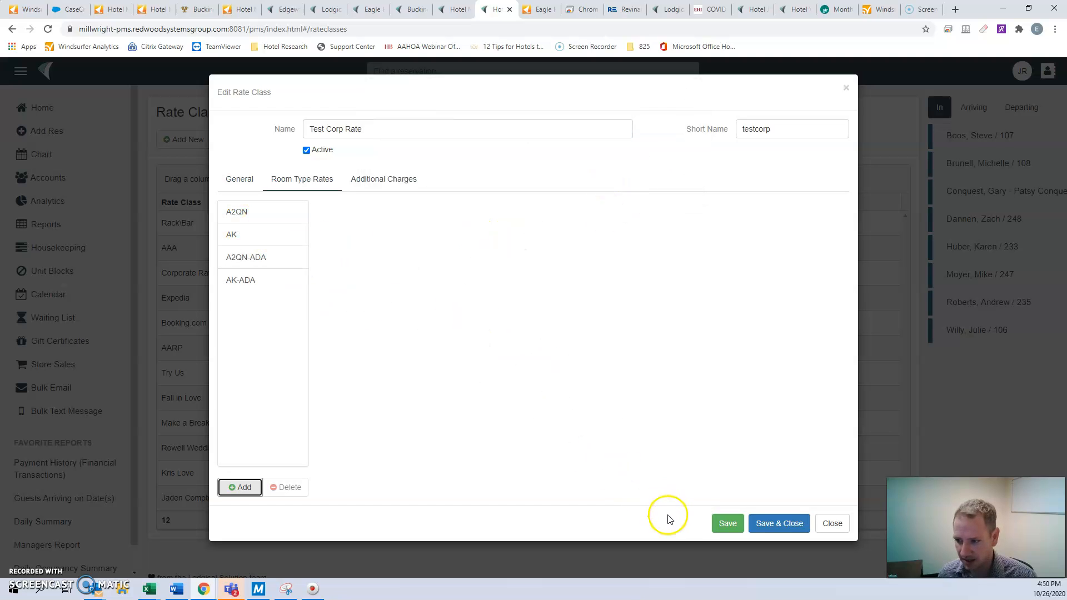
{"action": "left_click", "coordinate": [726, 525]}
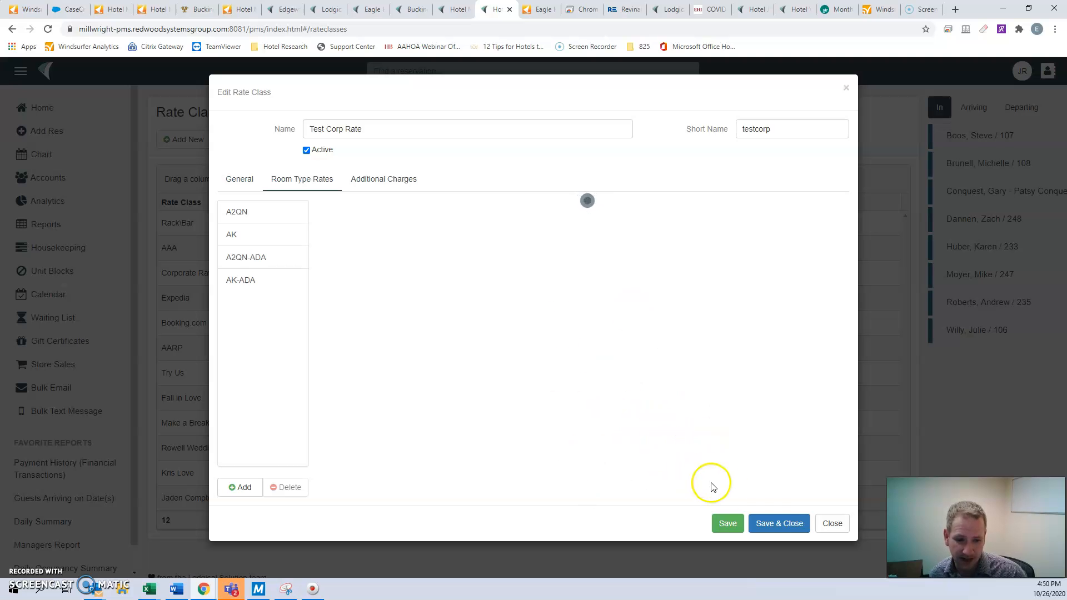
{"action": "left_click", "coordinate": [795, 524]}
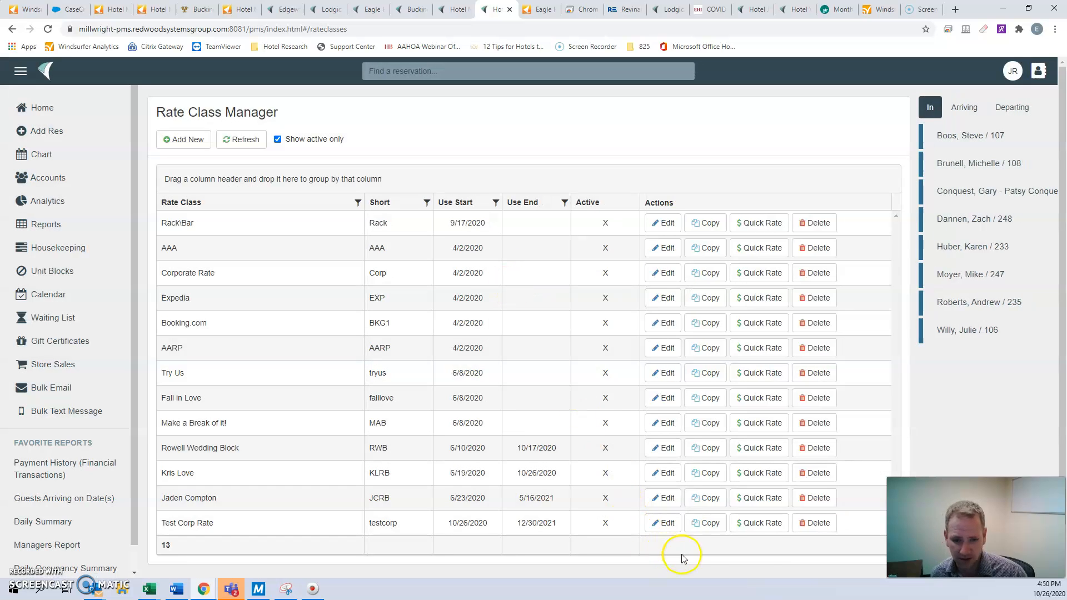
Step: Open Quick Rate for Test Corp Rate and set its date range to run from 10/26/2020 through 12/31/2021
{"action": "left_click", "coordinate": [760, 527]}
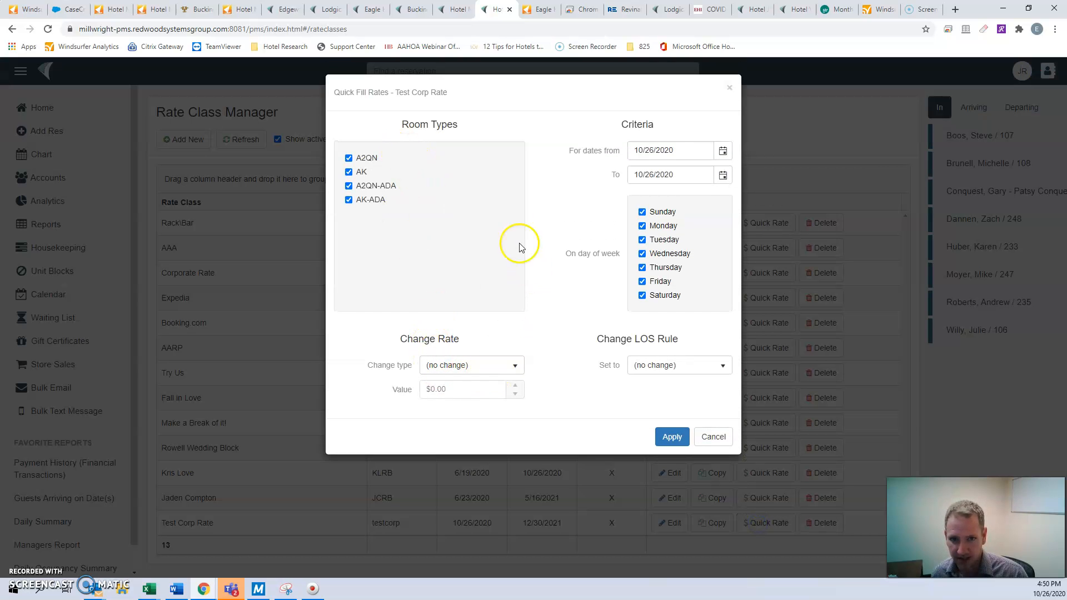
{"action": "left_click", "coordinate": [723, 175]}
{"action": "left_click", "coordinate": [749, 194]}
{"action": "triple_click", "coordinate": [749, 194]}
{"action": "triple_click", "coordinate": [749, 195]}
{"action": "triple_click", "coordinate": [749, 194]}
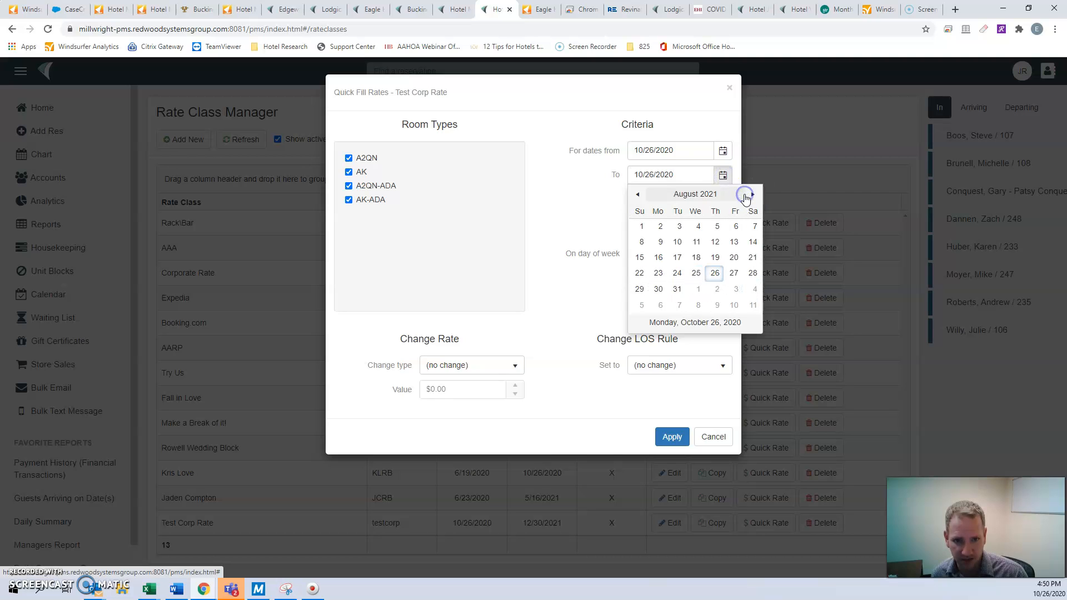
{"action": "double_click", "coordinate": [749, 194]}
{"action": "left_click", "coordinate": [748, 195]}
{"action": "left_click", "coordinate": [749, 194]}
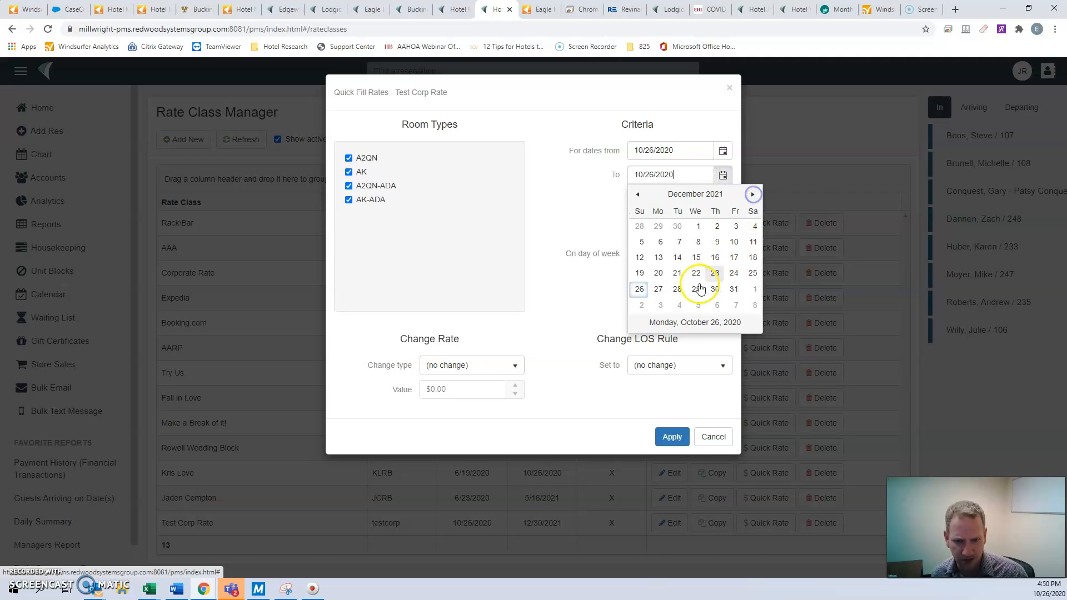
{"action": "left_click", "coordinate": [734, 289]}
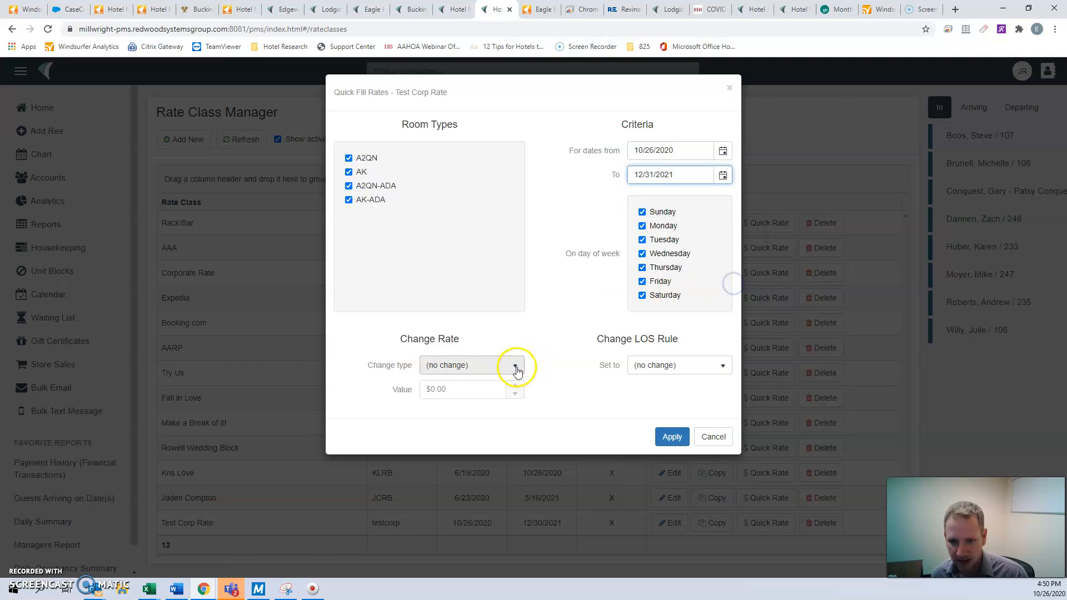
Step: Set the rate change type to Change by value with a value of 99.00 and apply it to all room types
{"action": "left_click", "coordinate": [485, 367]}
{"action": "left_click", "coordinate": [444, 399]}
{"action": "left_click", "coordinate": [415, 399]}
{"action": "type", "text": "99"}
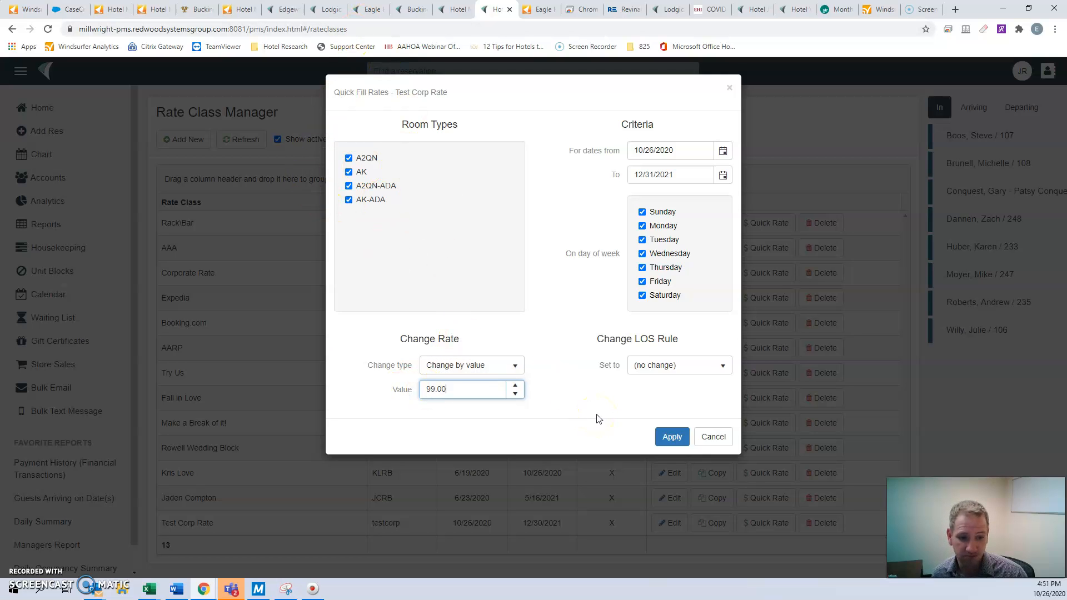
{"action": "left_click", "coordinate": [670, 439]}
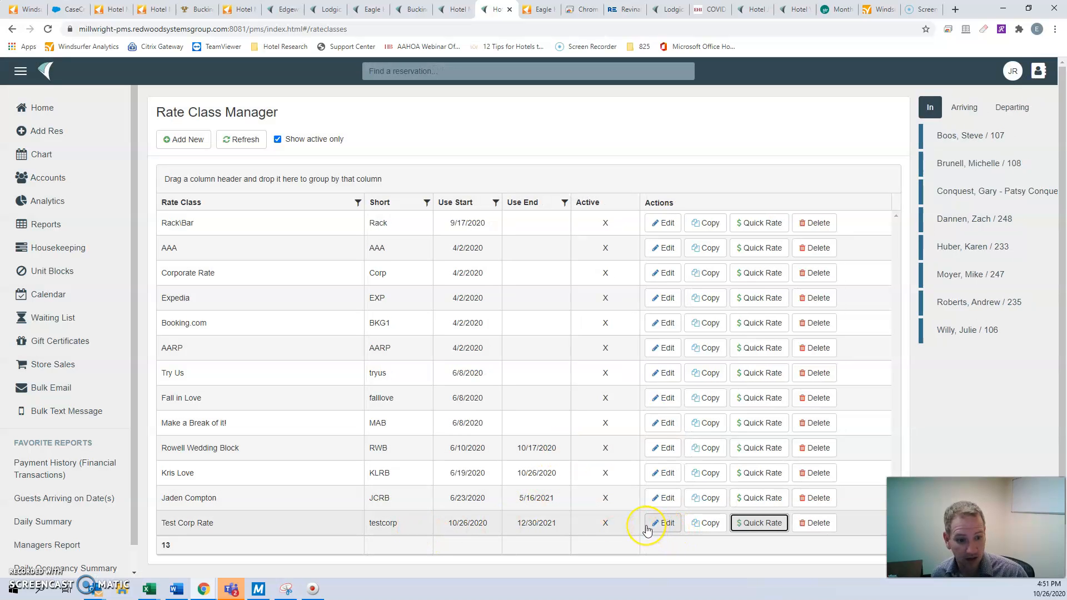
Step: Review the A2QN room type's daily rates in Test Corp Rate, then save and close the rate class
{"action": "left_click", "coordinate": [656, 527]}
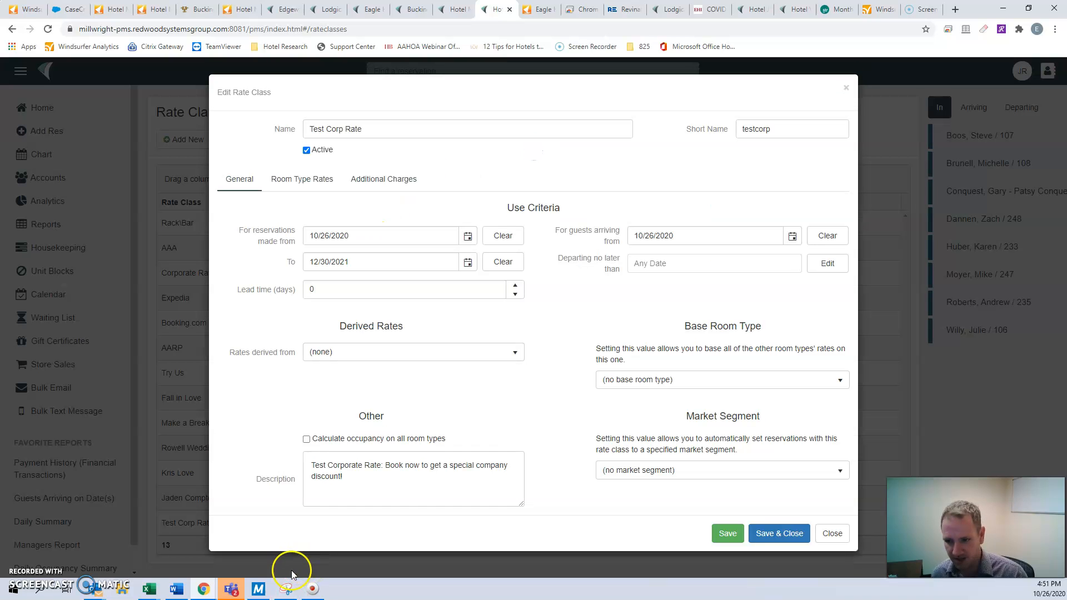
{"action": "left_click", "coordinate": [278, 178]}
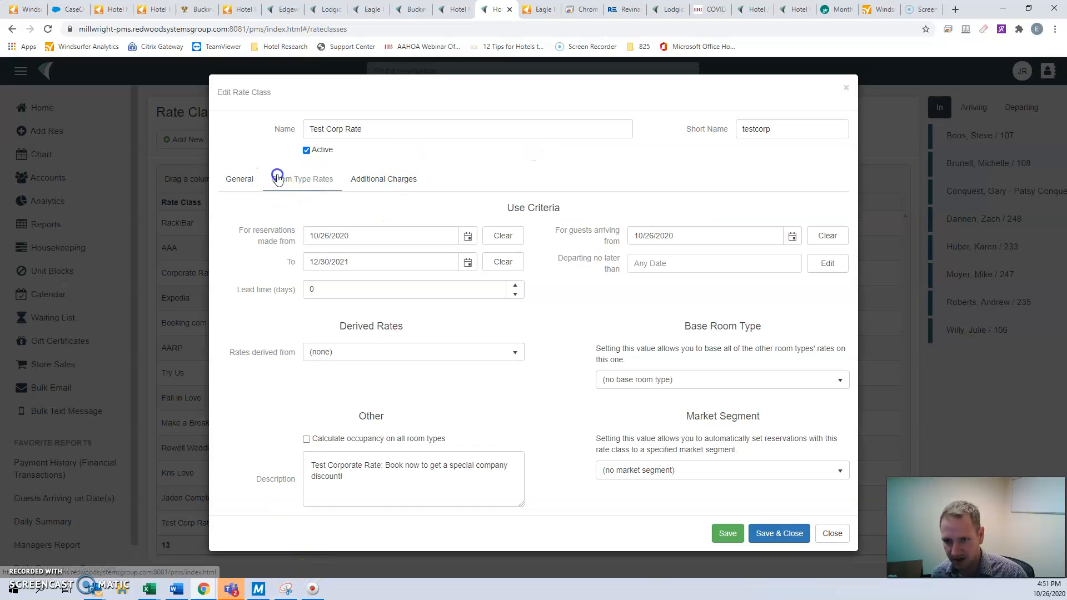
{"action": "left_click", "coordinate": [238, 215]}
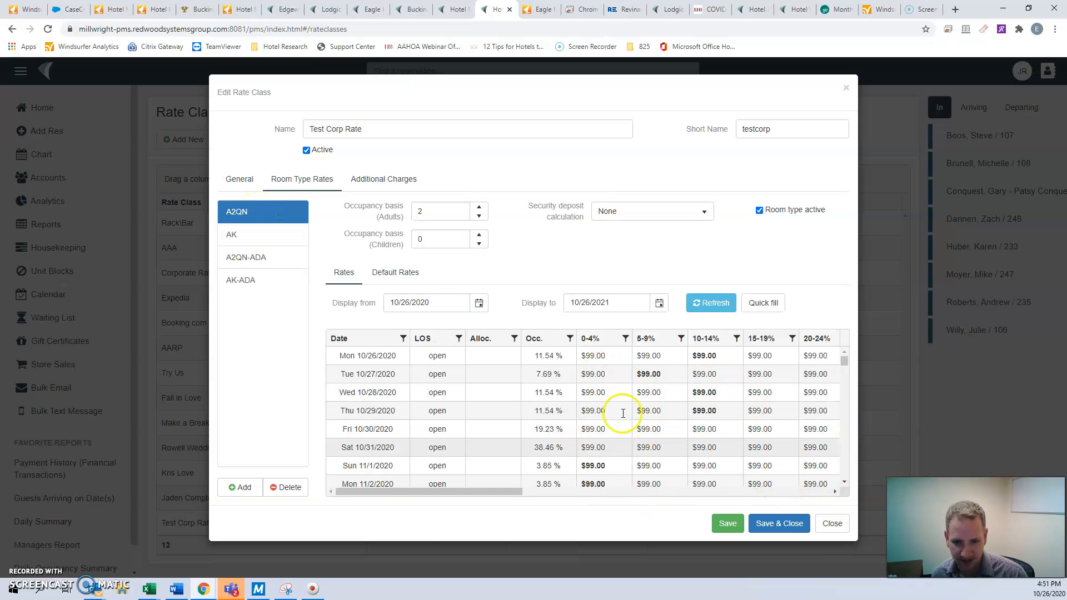
{"action": "left_click", "coordinate": [710, 302]}
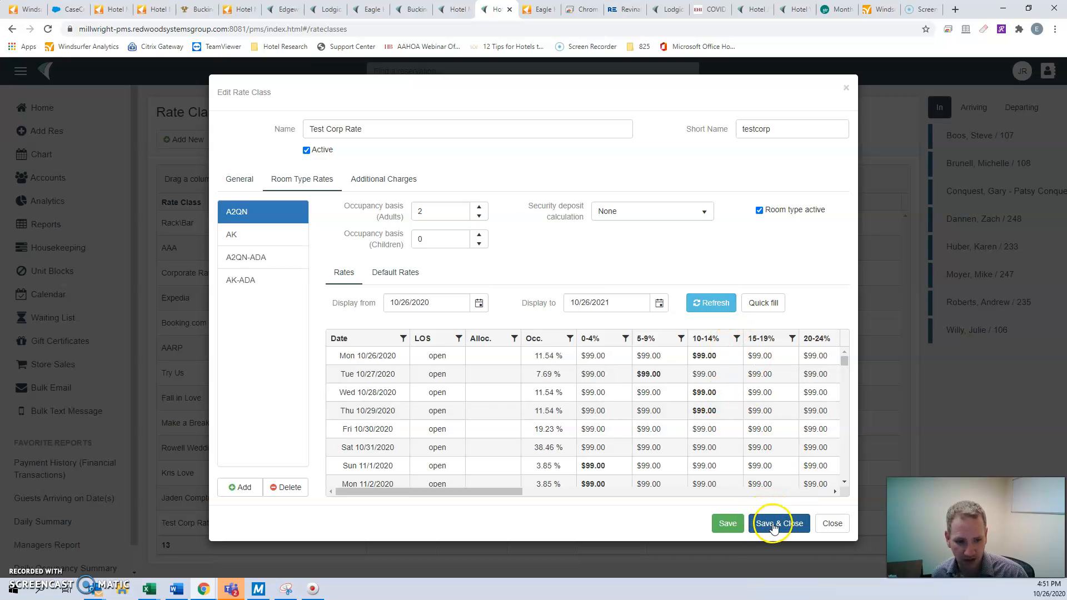
{"action": "left_click", "coordinate": [773, 524]}
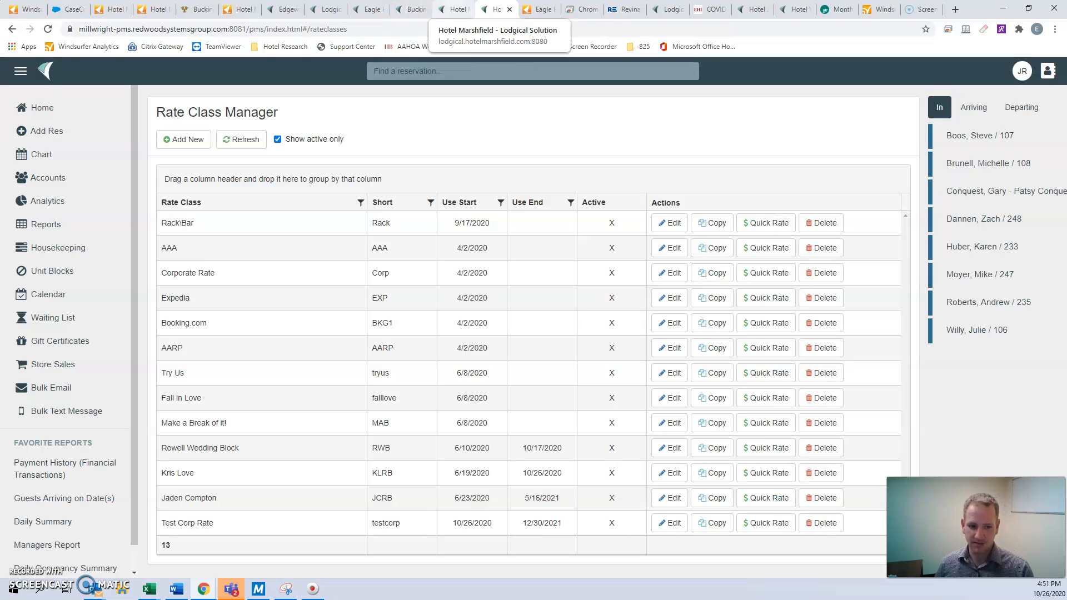
Step: Switch to Windsurfer CRS and start a new rate code testcorp with the name Test Corporate Rate
{"action": "left_click", "coordinate": [26, 12]}
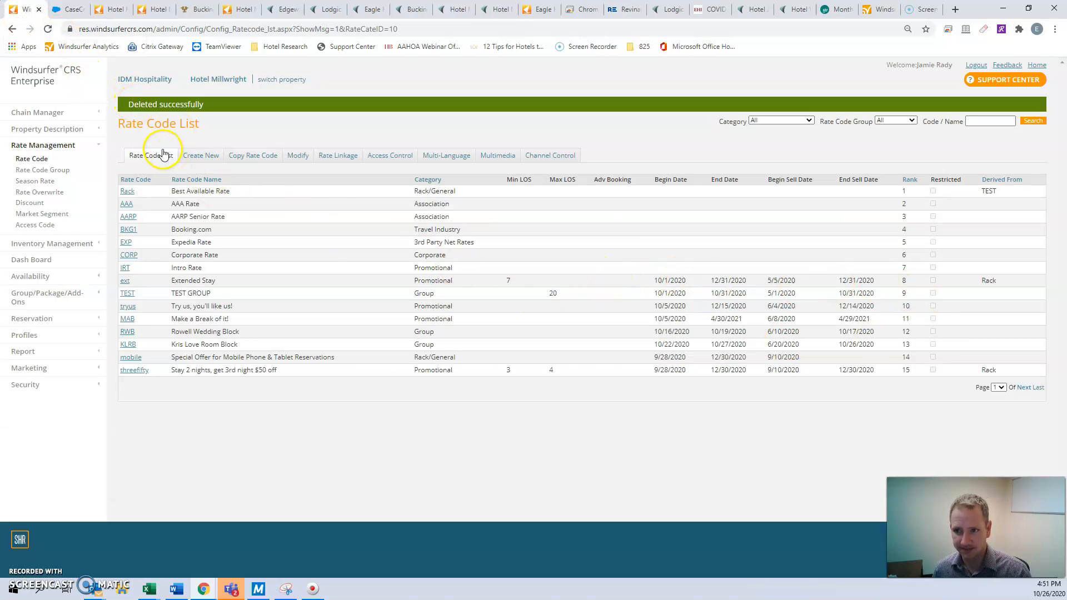
{"action": "left_click", "coordinate": [32, 159]}
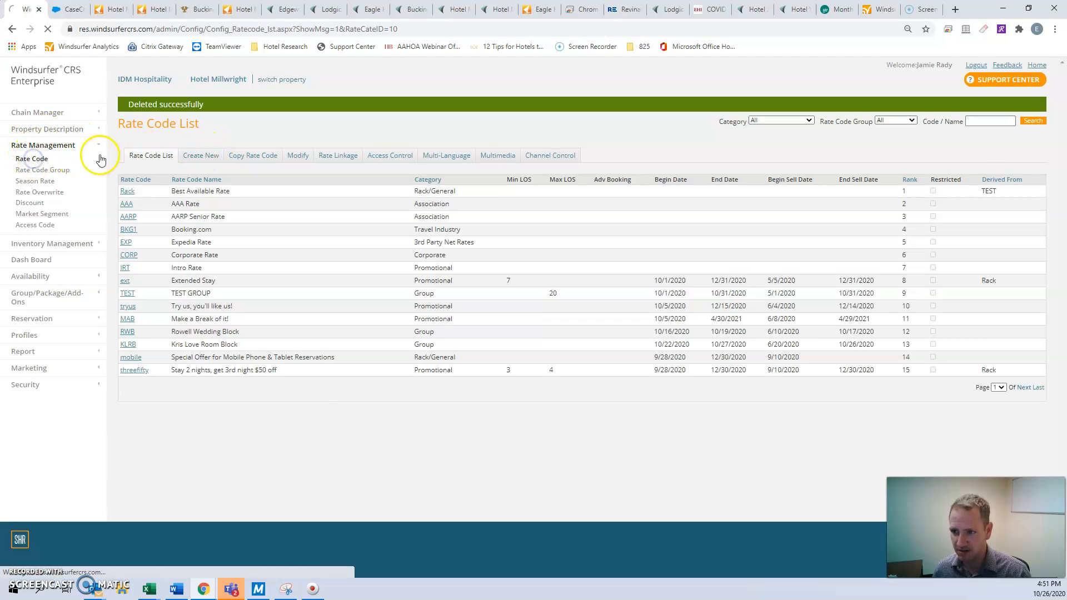
{"action": "left_click", "coordinate": [209, 137]}
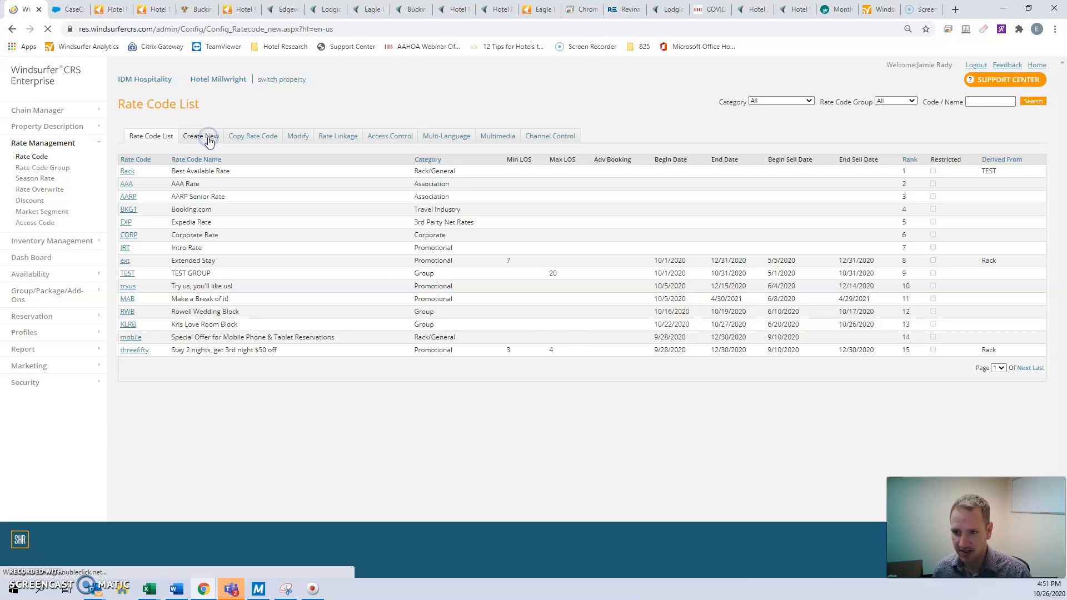
{"action": "left_click", "coordinate": [453, 159]}
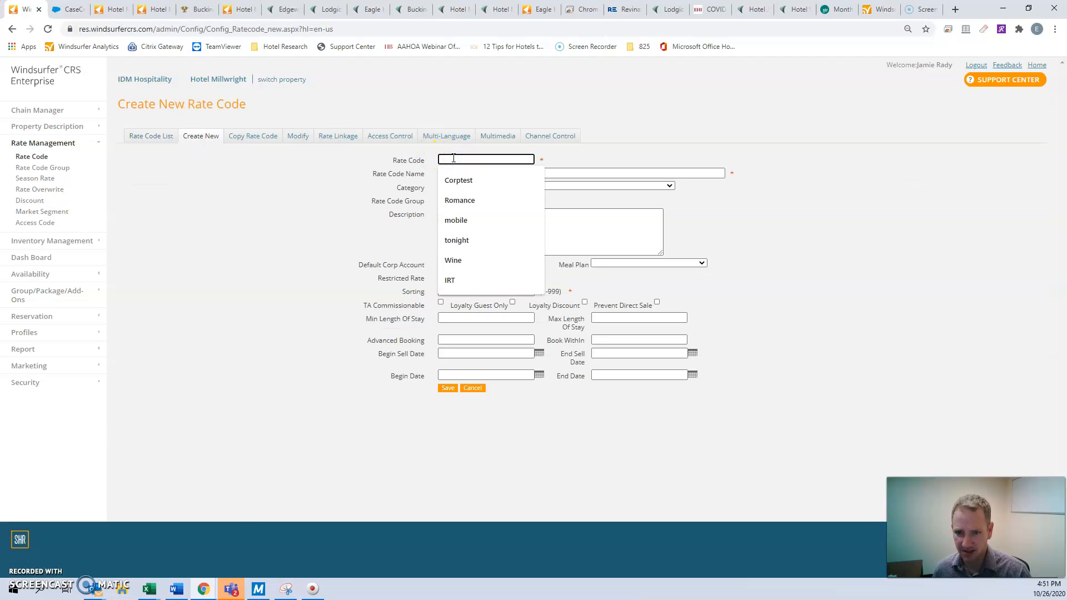
{"action": "type", "text": "testcorp"}
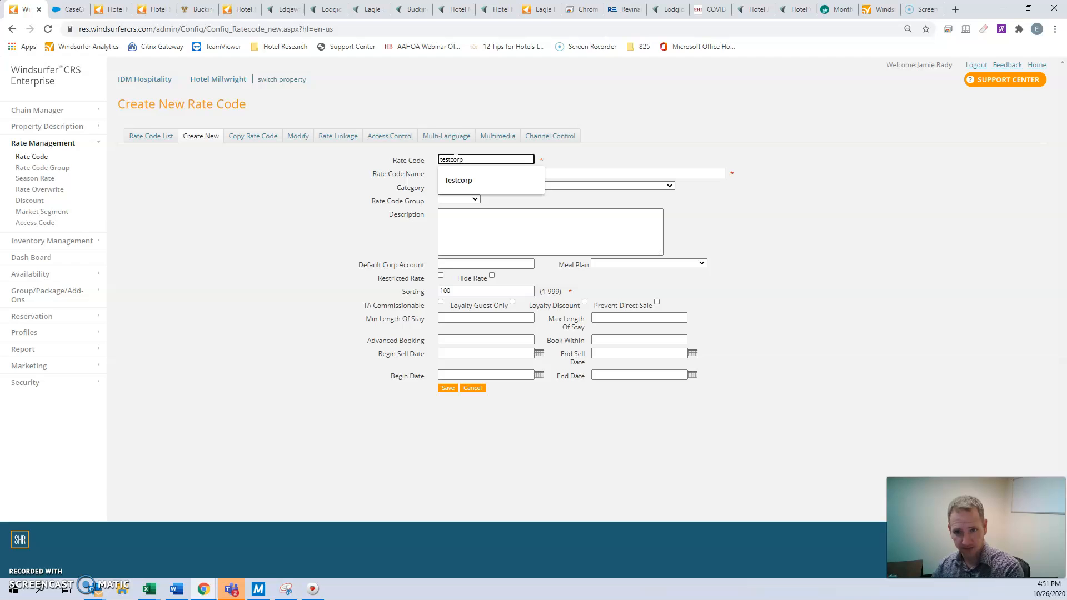
{"action": "key", "text": "Tab"}
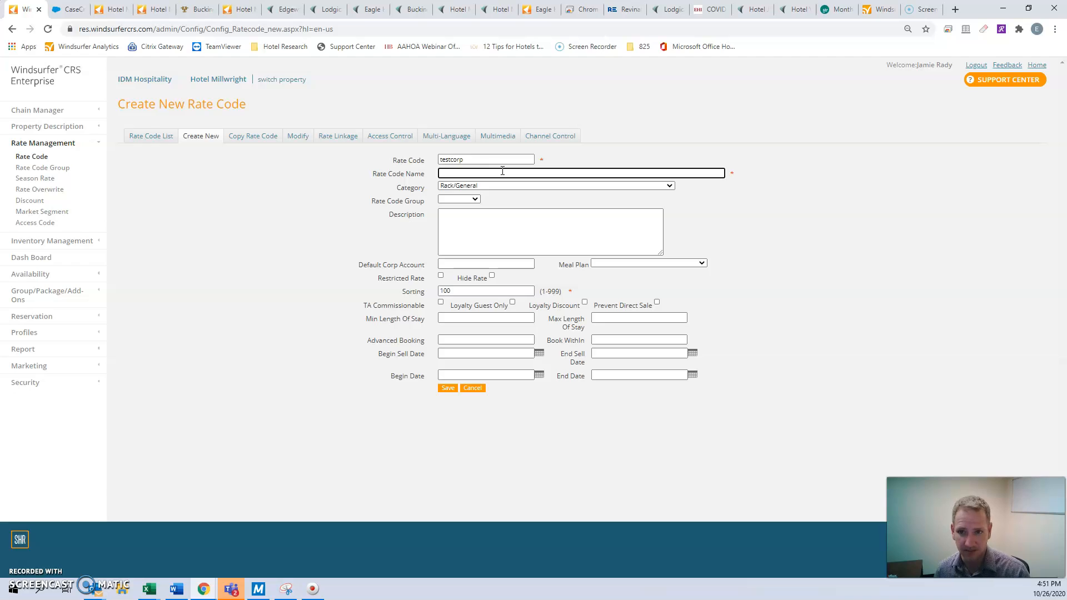
{"action": "type", "text": "Test"}
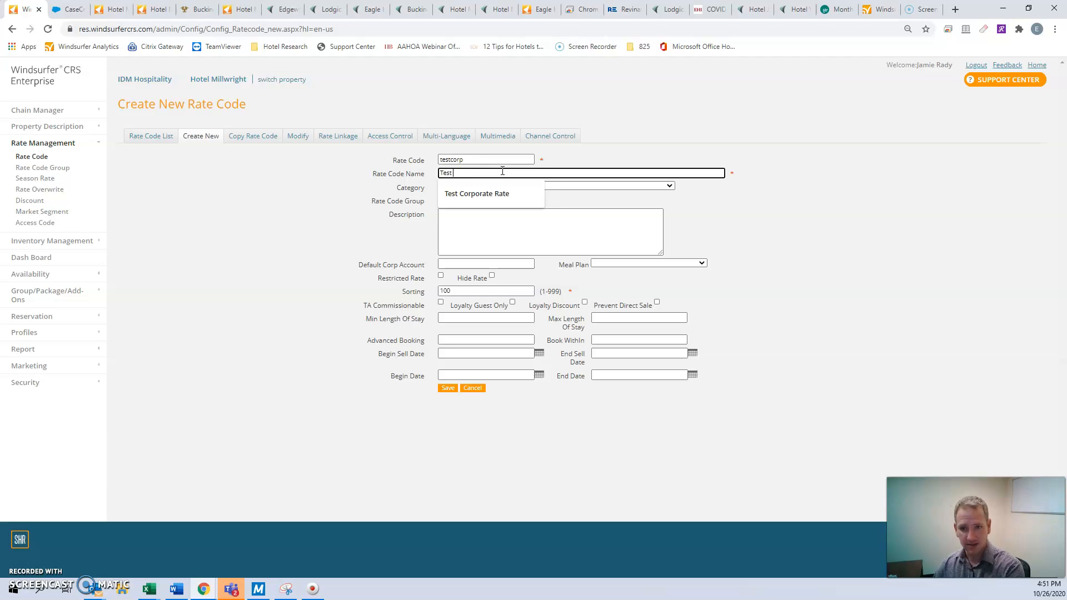
{"action": "key", "text": "Down"}
{"action": "key", "text": "Tab"}
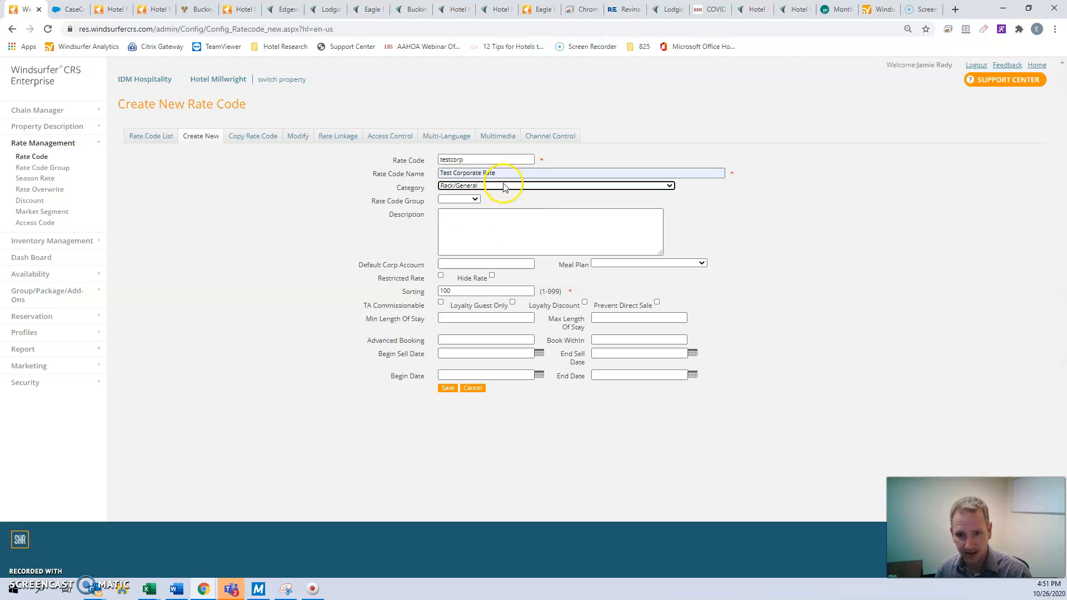
Step: Set the category to Corporate, add the description "Test Corporate Rate: Book now to get a special company discount!" and make the rate restricted
{"action": "left_click", "coordinate": [505, 186]}
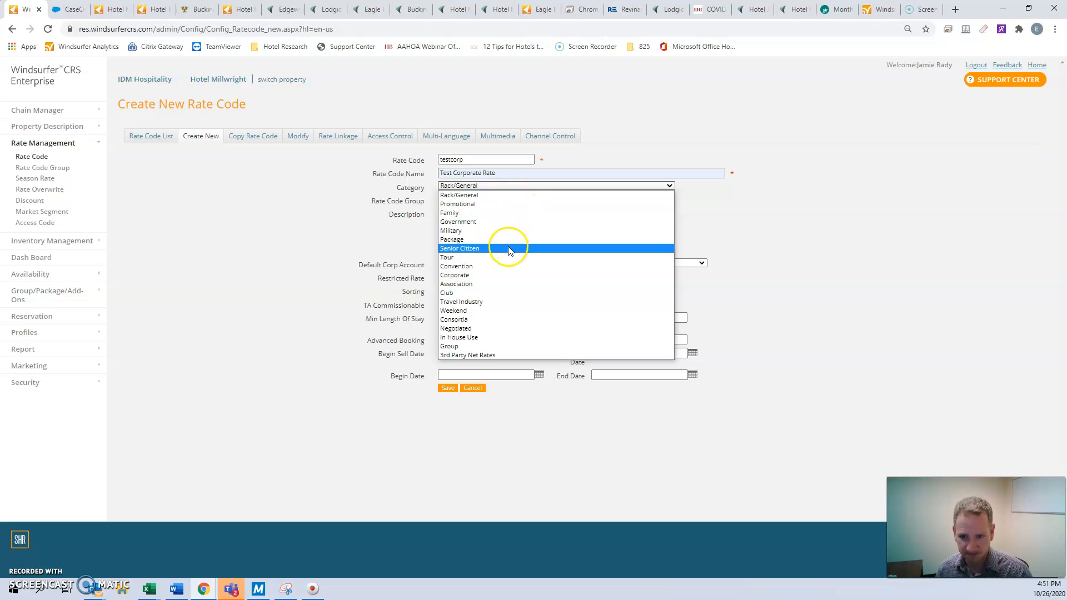
{"action": "left_click", "coordinate": [499, 279]}
{"action": "left_click", "coordinate": [470, 221]}
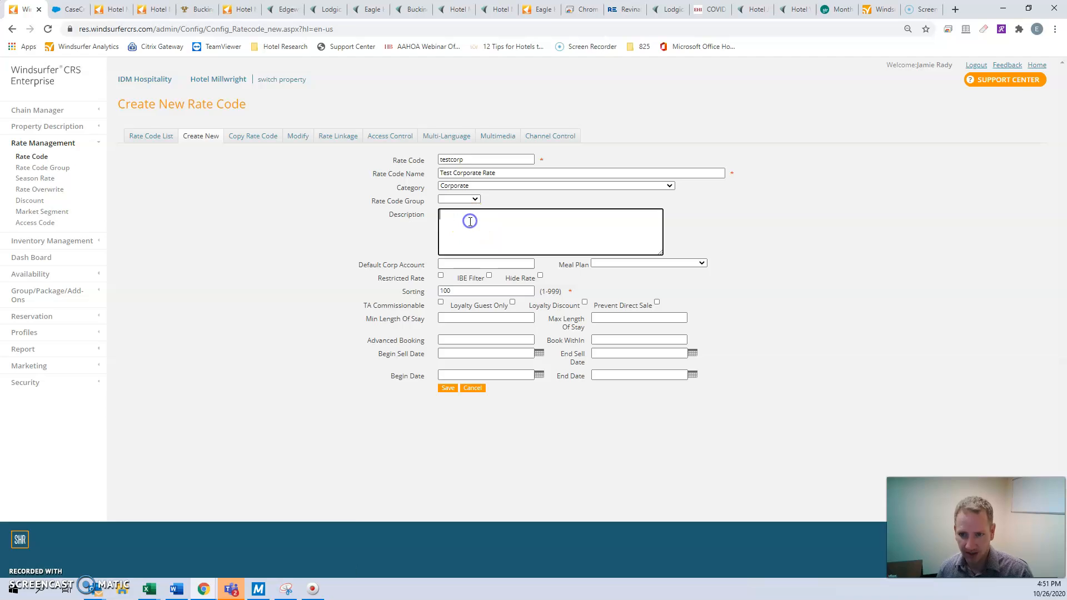
{"action": "type", "text": "Test Corporate Rate: Book now to get a special company discount!"}
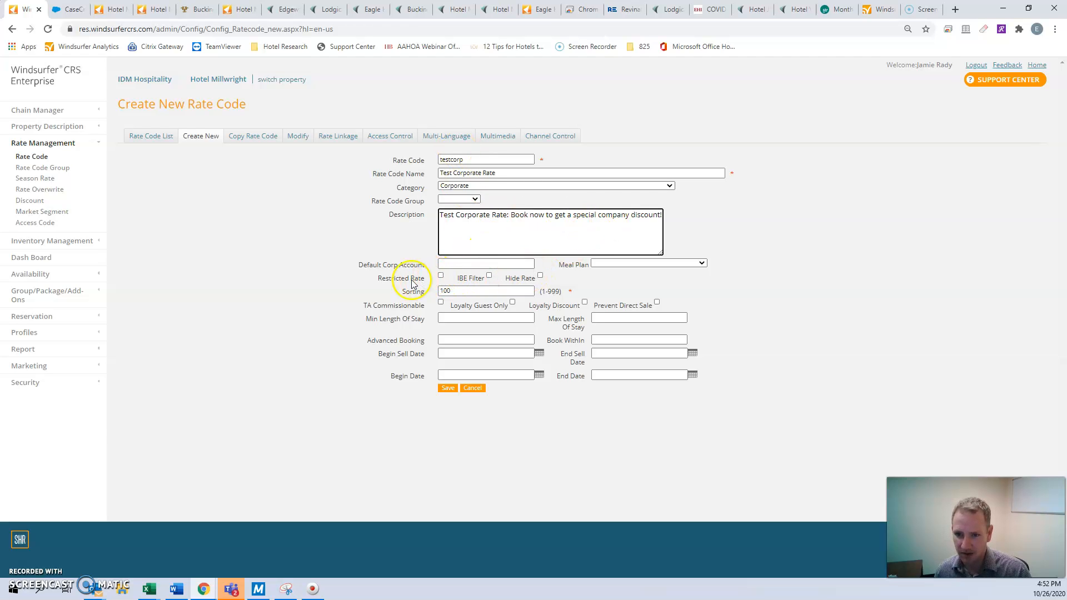
{"action": "left_click", "coordinate": [441, 276]}
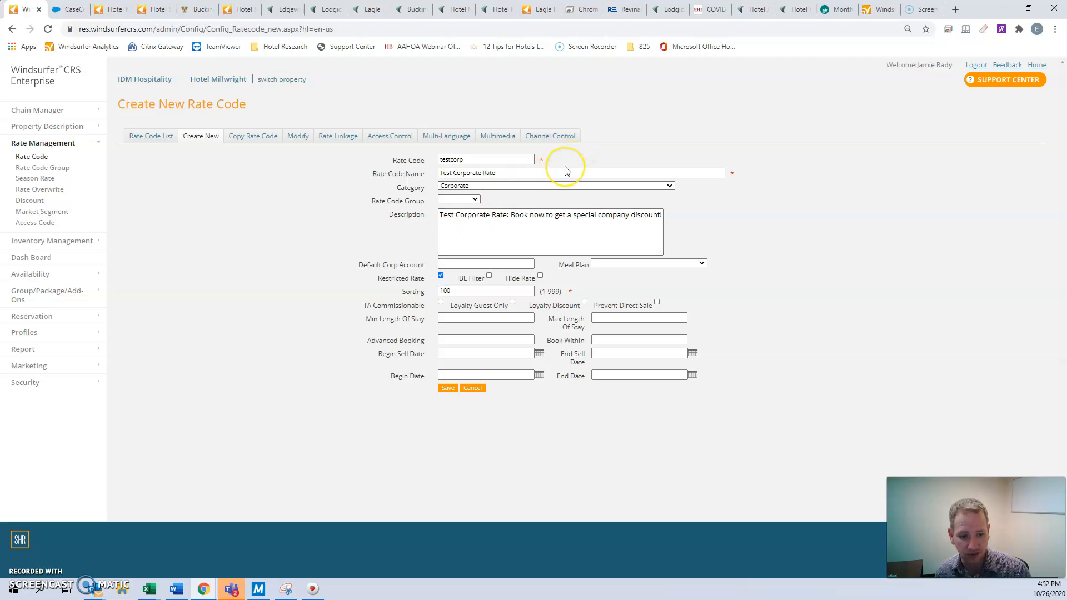
Step: Set the rate code's minimum length of stay to 1
{"action": "left_click", "coordinate": [477, 158]}
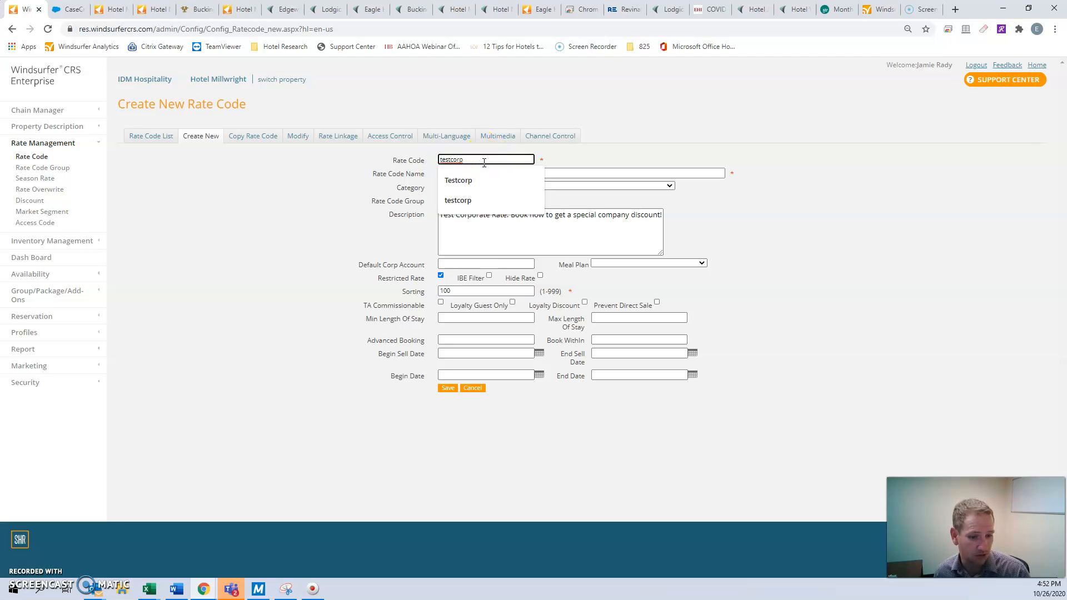
{"action": "left_click", "coordinate": [476, 314]}
{"action": "left_click", "coordinate": [817, 317]}
{"action": "left_click", "coordinate": [486, 317]}
{"action": "type", "text": "1"}
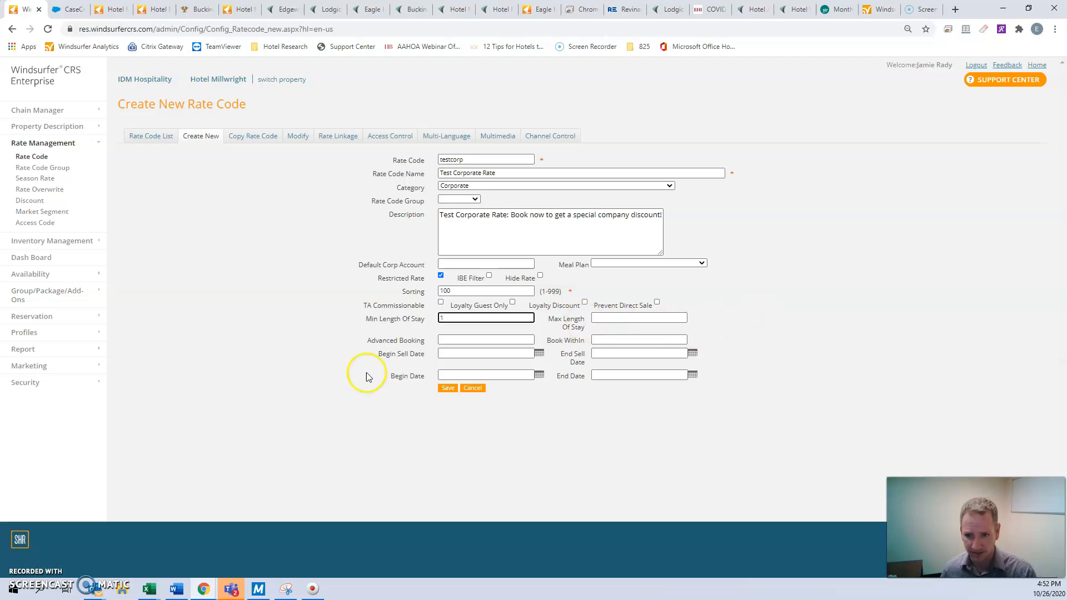
Step: Set both the begin sell date and the begin date of the rate code to 10/26/2020
{"action": "left_click", "coordinate": [539, 353]}
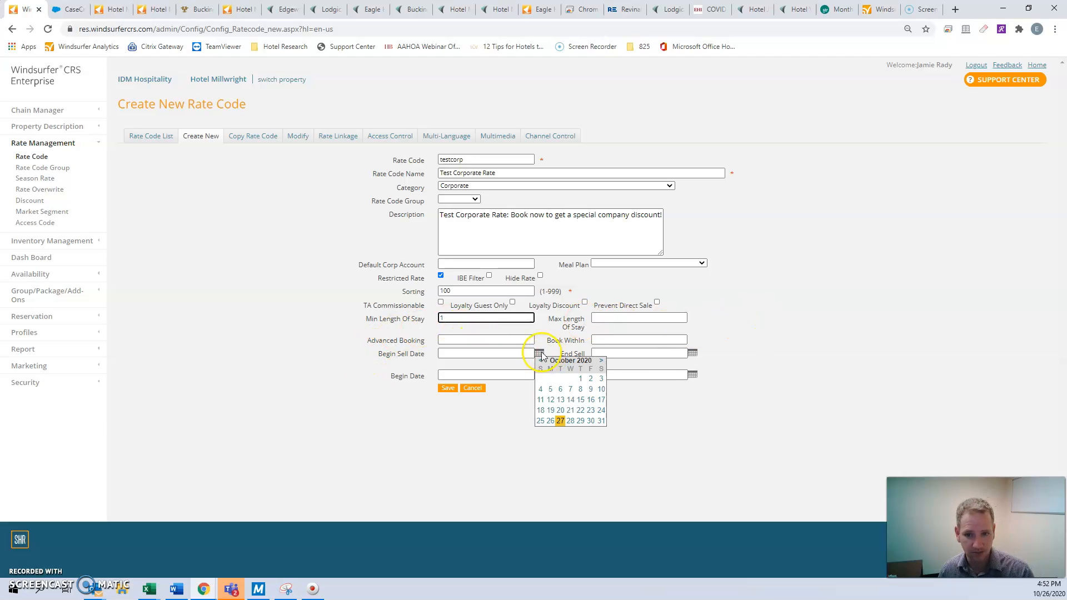
{"action": "left_click", "coordinate": [551, 421]}
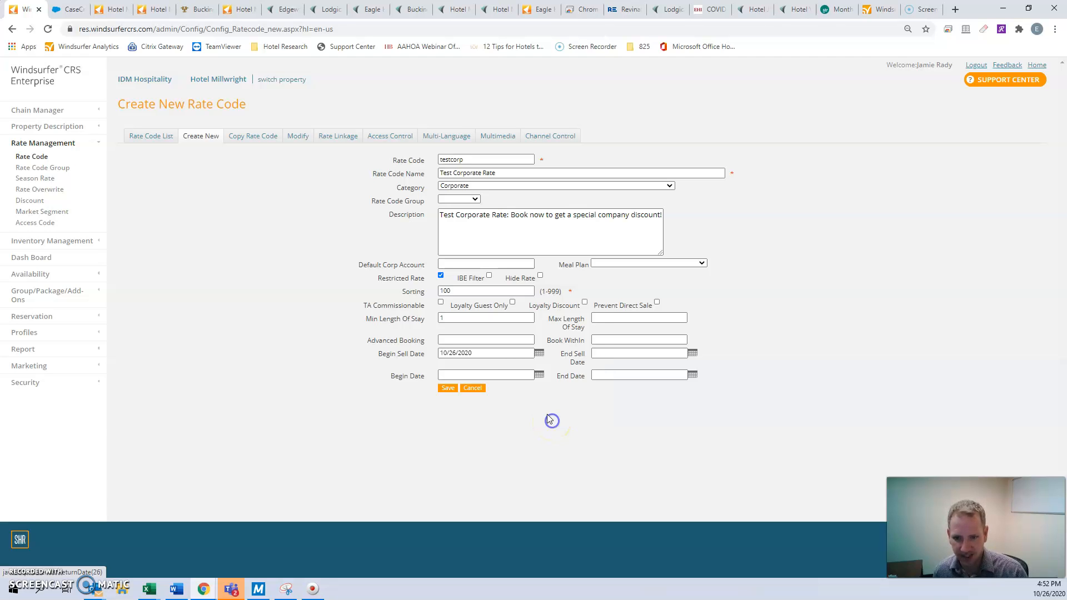
{"action": "left_click", "coordinate": [539, 375]}
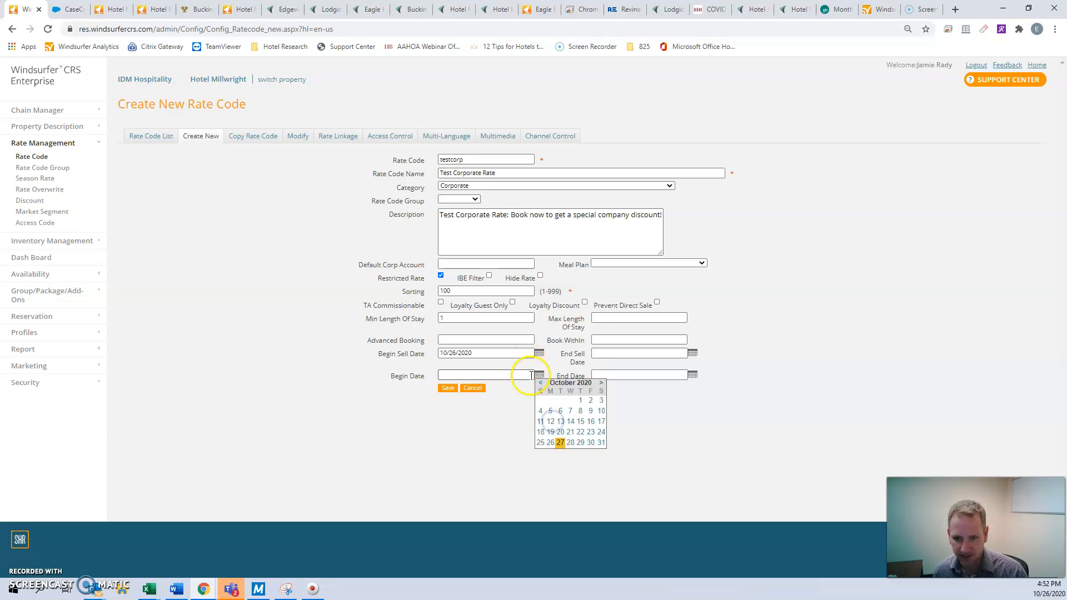
{"action": "left_click", "coordinate": [550, 445]}
Step: Set the rate code's end sell date to 12/31/2021
{"action": "left_click", "coordinate": [617, 354]}
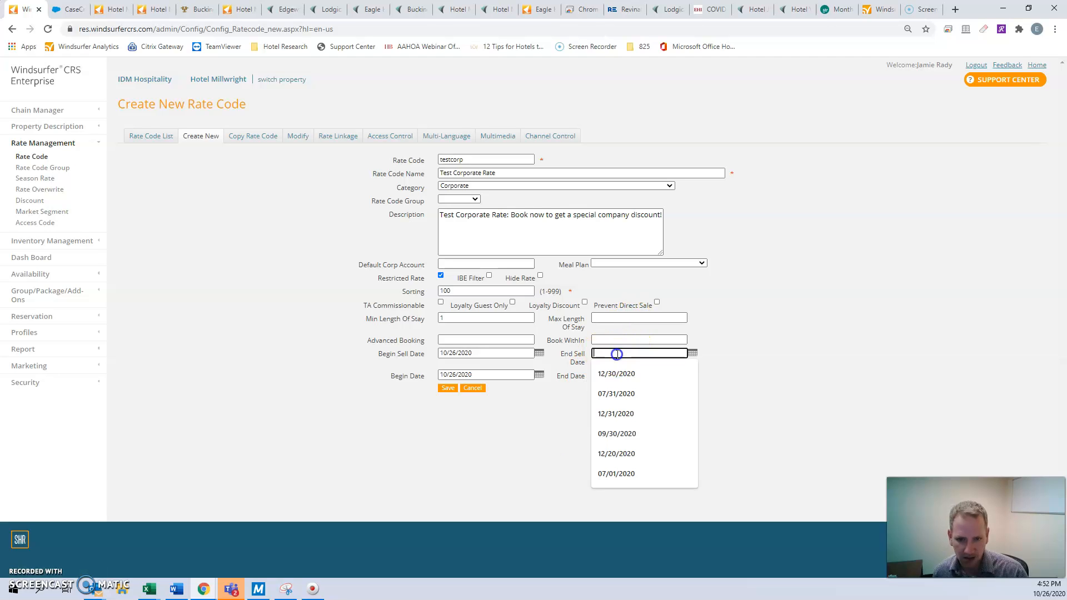
{"action": "left_click", "coordinate": [693, 354]}
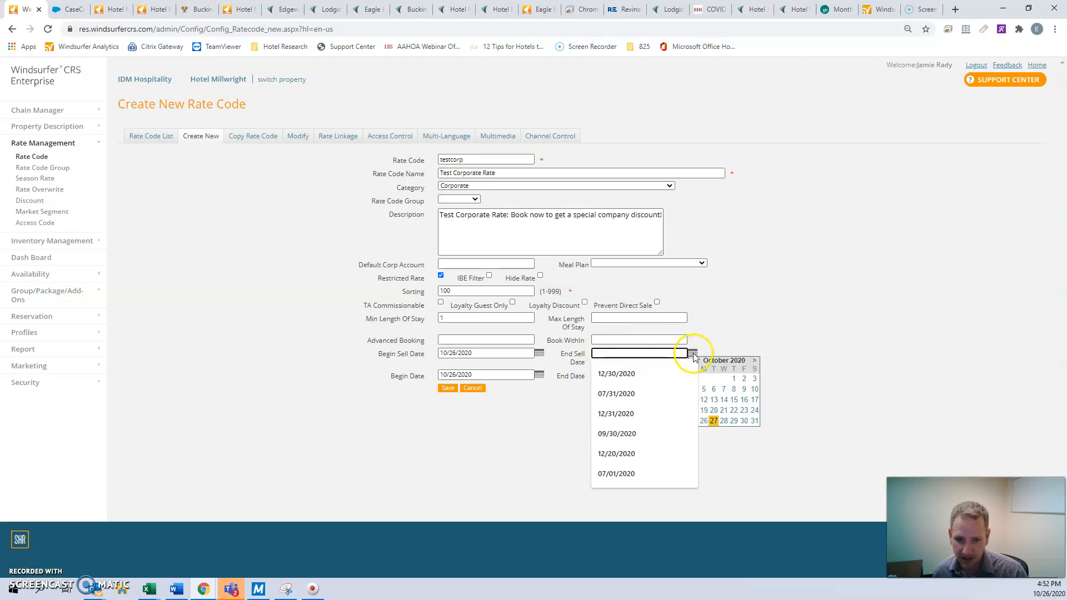
{"action": "left_click", "coordinate": [754, 361]}
{"action": "left_click", "coordinate": [754, 361]}
{"action": "left_click", "coordinate": [754, 360]}
{"action": "left_click", "coordinate": [754, 360]}
{"action": "left_click", "coordinate": [755, 360]}
{"action": "left_click", "coordinate": [754, 361]}
{"action": "left_click", "coordinate": [754, 361]}
{"action": "left_click", "coordinate": [754, 361]}
{"action": "left_click", "coordinate": [754, 362]}
{"action": "left_click", "coordinate": [754, 361]}
{"action": "left_click", "coordinate": [754, 361]}
{"action": "left_click", "coordinate": [754, 361]}
{"action": "left_click", "coordinate": [754, 362]}
{"action": "left_click", "coordinate": [754, 361]}
{"action": "left_click", "coordinate": [745, 420]}
Step: Set the rate code's end date to 12/31/2021 and save the new rate code
{"action": "left_click", "coordinate": [627, 376]}
{"action": "left_click", "coordinate": [755, 383]}
{"action": "left_click", "coordinate": [755, 383]}
{"action": "left_click", "coordinate": [755, 383]}
{"action": "left_click", "coordinate": [755, 383]}
{"action": "left_click", "coordinate": [755, 382]}
{"action": "left_click", "coordinate": [755, 383]}
{"action": "left_click", "coordinate": [755, 383]}
{"action": "left_click", "coordinate": [755, 383]}
{"action": "left_click", "coordinate": [755, 382]}
{"action": "double_click", "coordinate": [755, 382]}
{"action": "left_click", "coordinate": [755, 383]}
{"action": "left_click", "coordinate": [755, 382]}
{"action": "left_click", "coordinate": [755, 382]}
{"action": "left_click", "coordinate": [744, 442]}
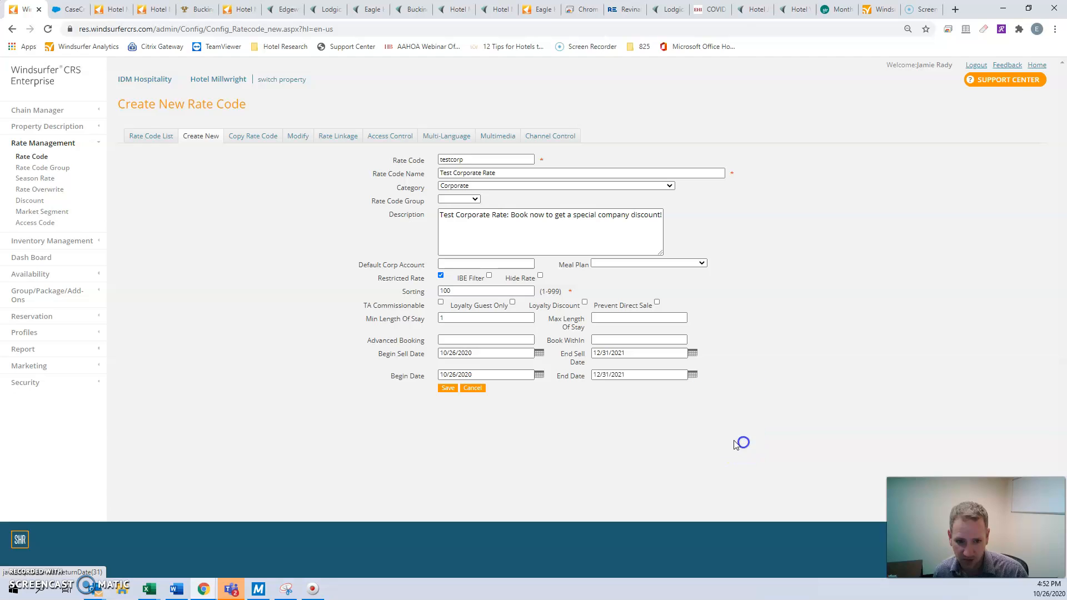
{"action": "left_click", "coordinate": [447, 388]}
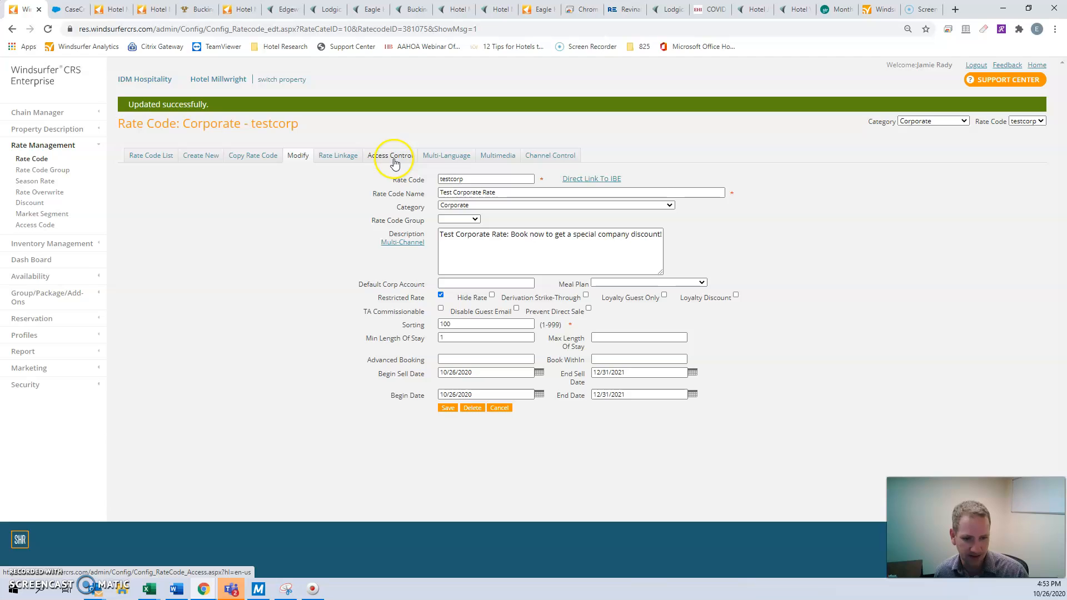
Step: Check the testcorp rate code's English name and description under Multi-Language, then view its Multimedia settings
{"action": "left_click", "coordinate": [445, 157]}
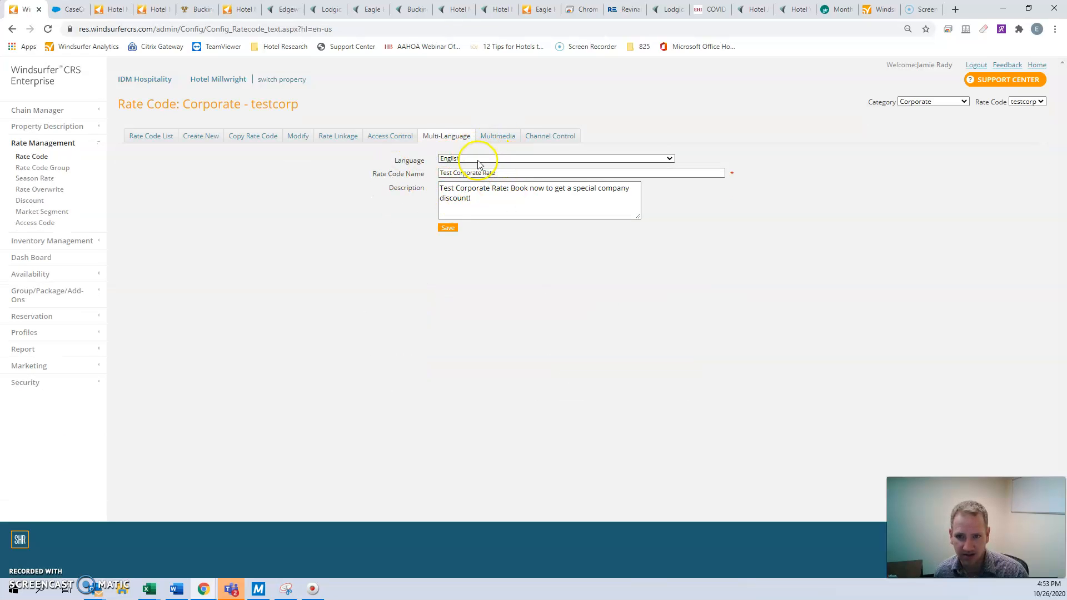
{"action": "left_click", "coordinate": [499, 194]}
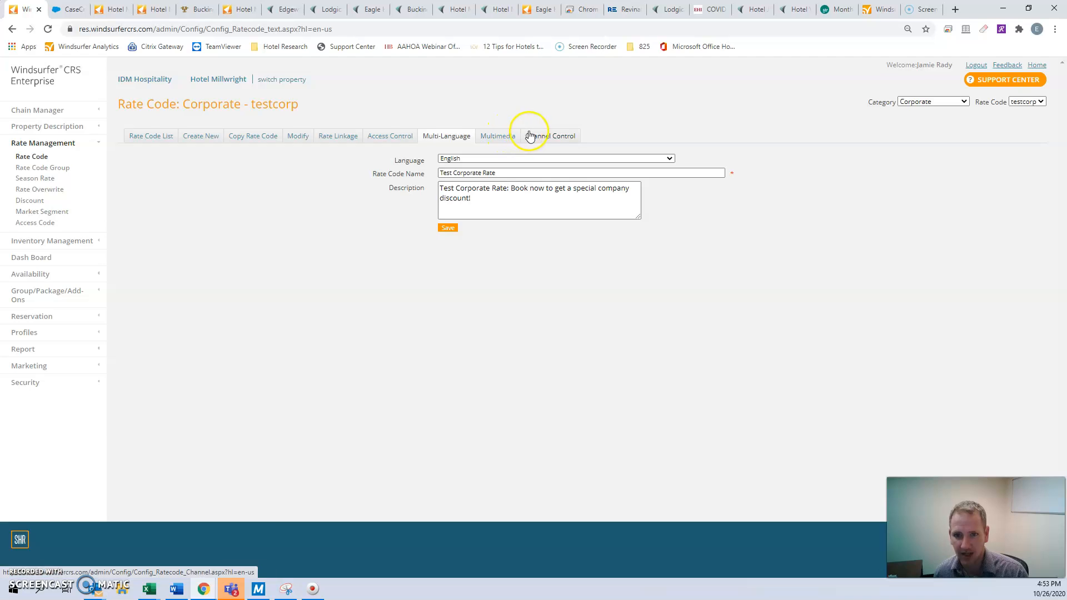
{"action": "left_click", "coordinate": [508, 140]}
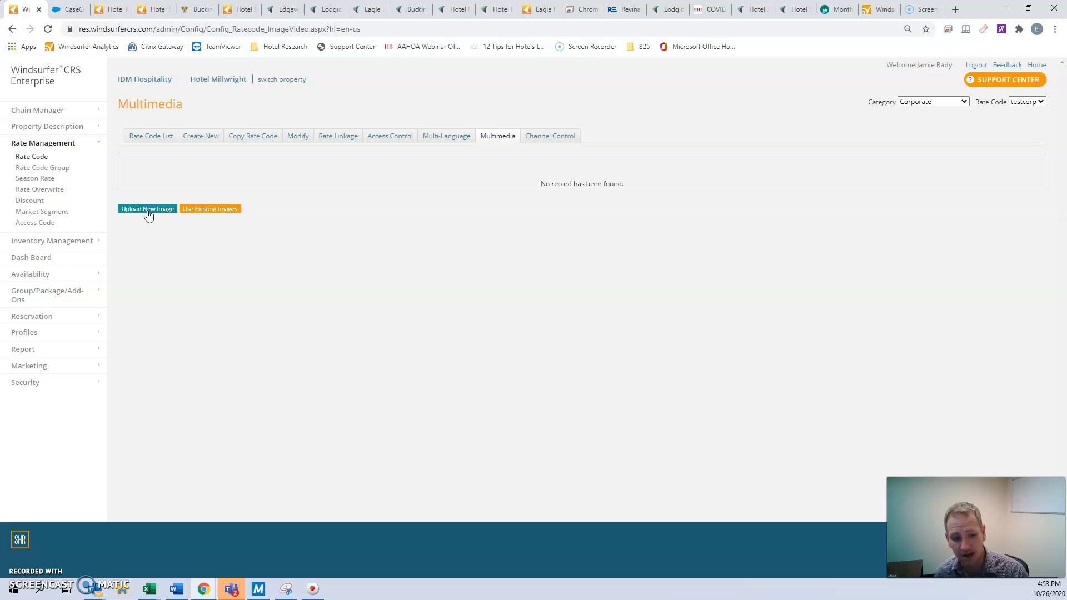
Step: Start a new JPG image upload for the testcorp rate code and choose the tulips-555x832 file from Pictures
{"action": "left_click", "coordinate": [149, 211]}
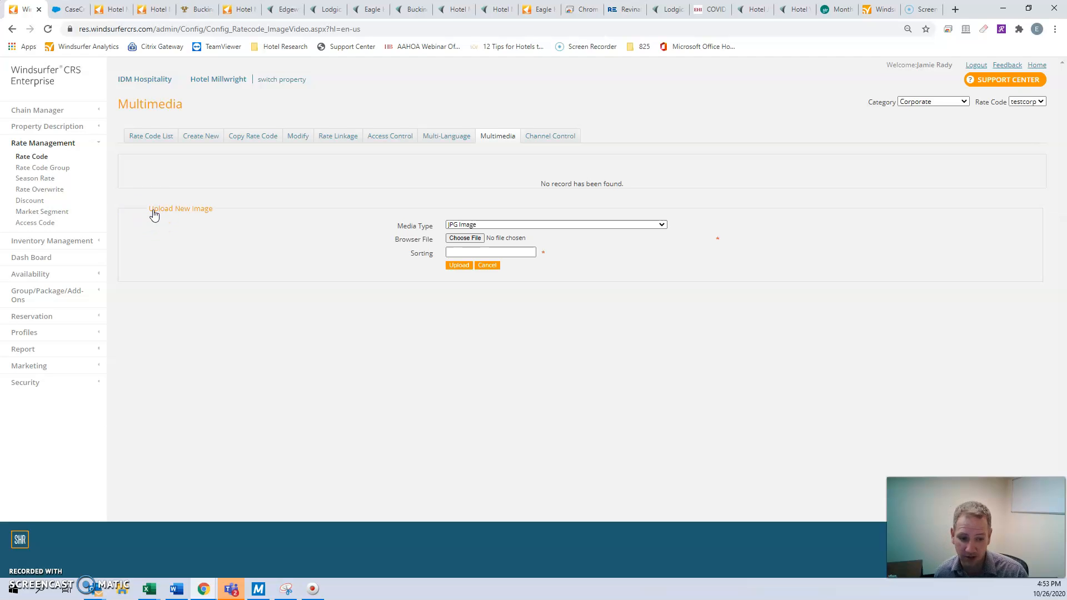
{"action": "left_click", "coordinate": [475, 239]}
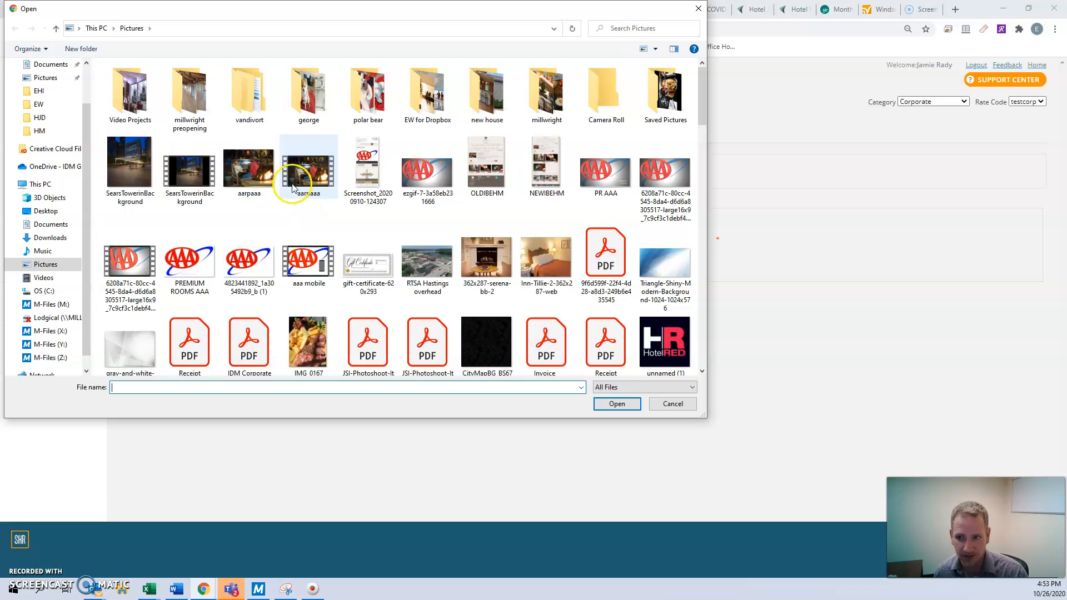
{"action": "scroll", "coordinate": [370, 286], "scroll_direction": "down", "scroll_amount": 10}
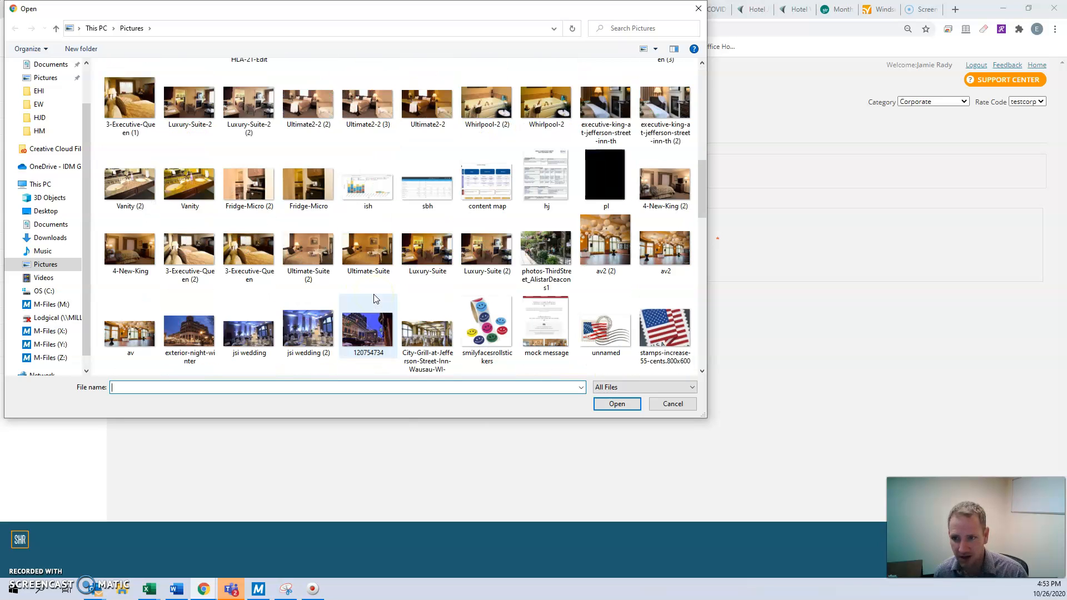
{"action": "scroll", "coordinate": [374, 299], "scroll_direction": "down", "scroll_amount": 6}
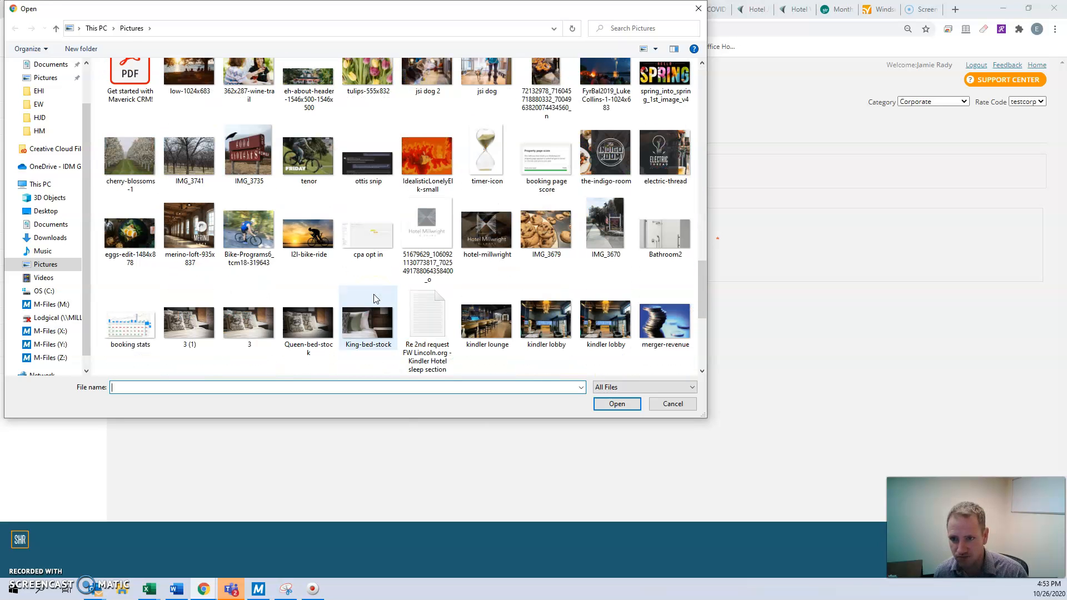
{"action": "scroll", "coordinate": [374, 295], "scroll_direction": "down", "scroll_amount": 4}
{"action": "scroll", "coordinate": [374, 294], "scroll_direction": "up", "scroll_amount": 2}
{"action": "scroll", "coordinate": [374, 299], "scroll_direction": "down", "scroll_amount": 3}
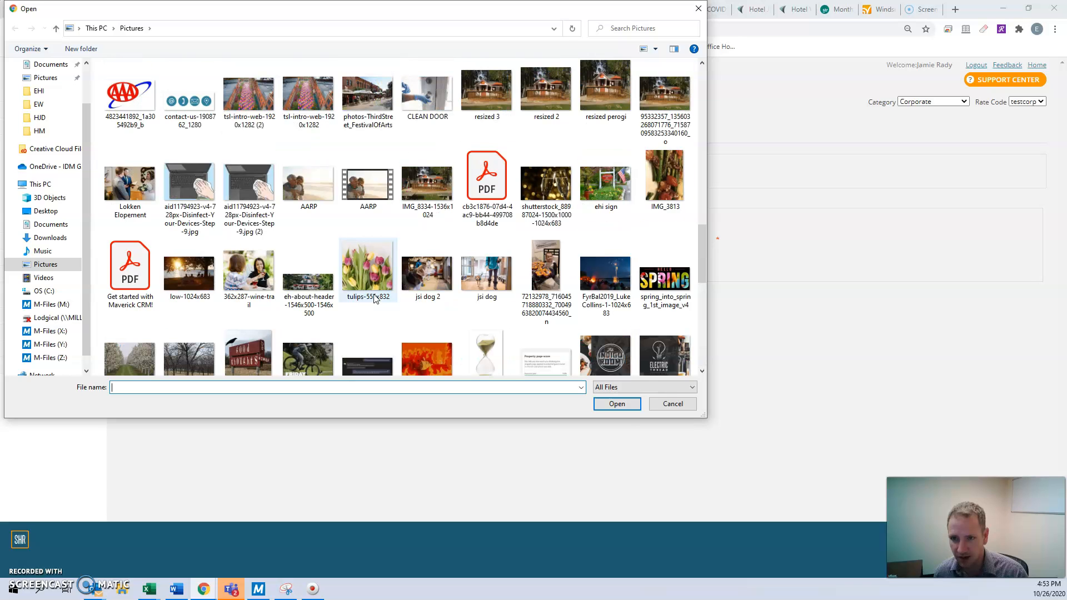
{"action": "left_click", "coordinate": [375, 298]}
{"action": "left_click", "coordinate": [617, 404]}
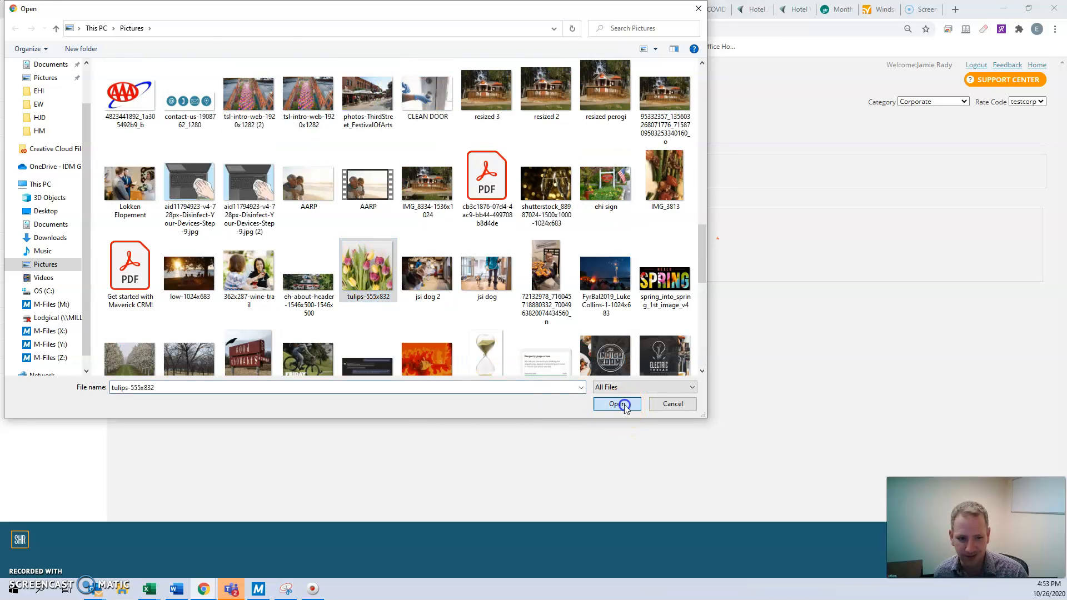
Step: Set the image's sorting to 1 and upload it to the rate code
{"action": "left_click", "coordinate": [497, 254]}
{"action": "left_click", "coordinate": [518, 271]}
{"action": "left_click", "coordinate": [459, 266]}
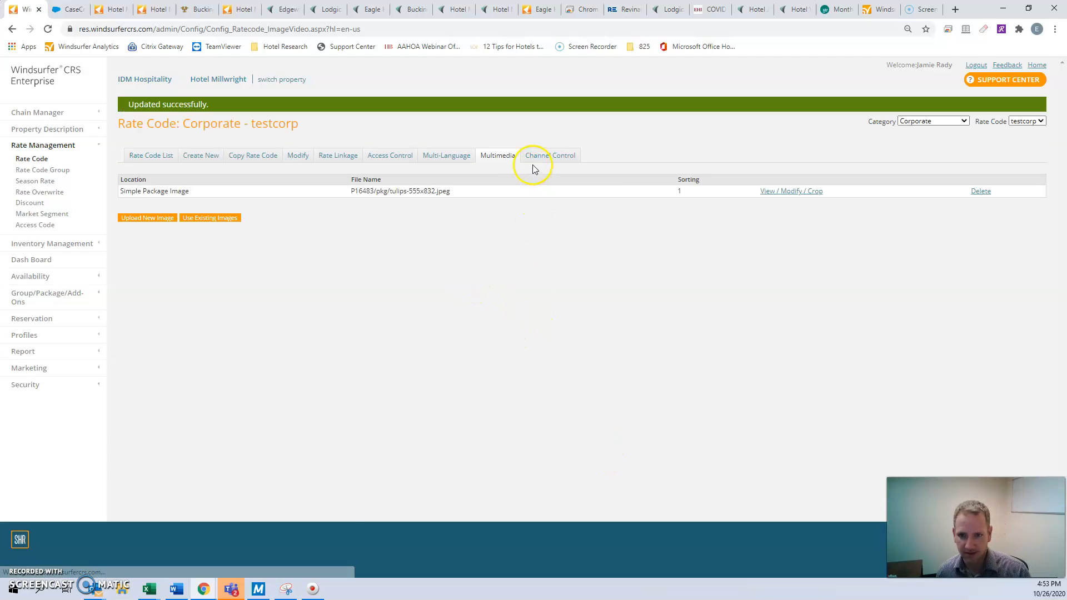
Step: Enter "Test Corporate Rate: Book now to get a special company discount!" as the Booking Engine (IBE) channel text in Channel Control and save
{"action": "left_click", "coordinate": [536, 164]}
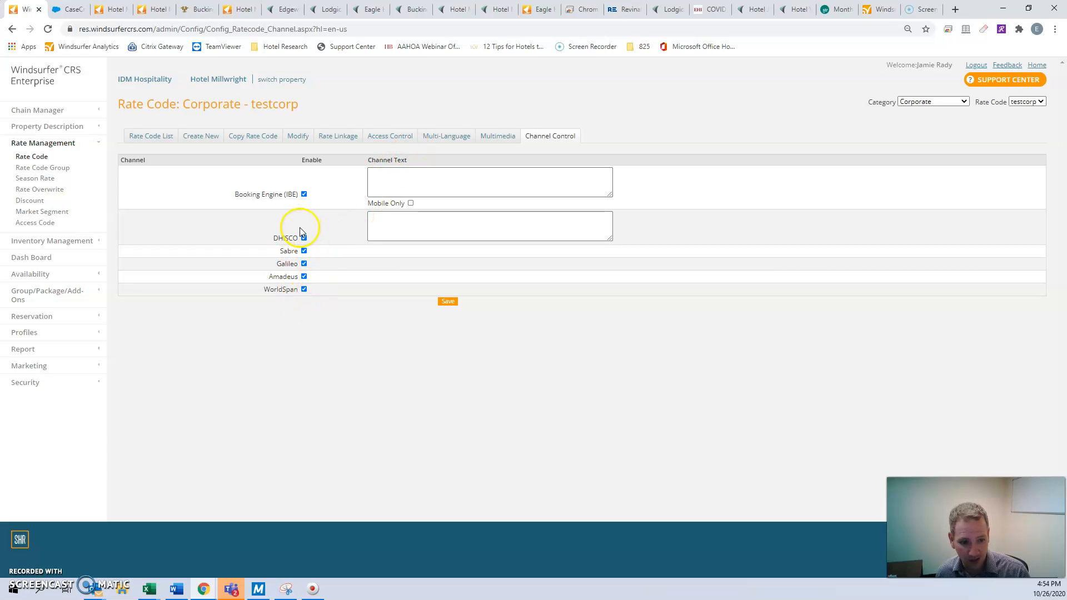
{"action": "left_click", "coordinate": [407, 176]}
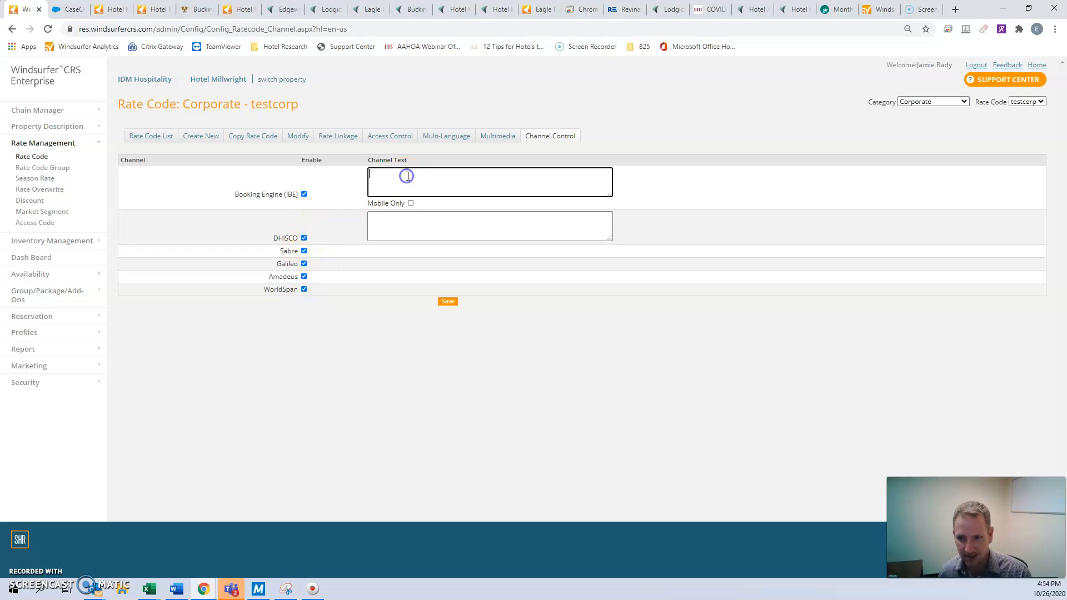
{"action": "type", "text": "Test Corporate Rate: Book now to get a special company discount!"}
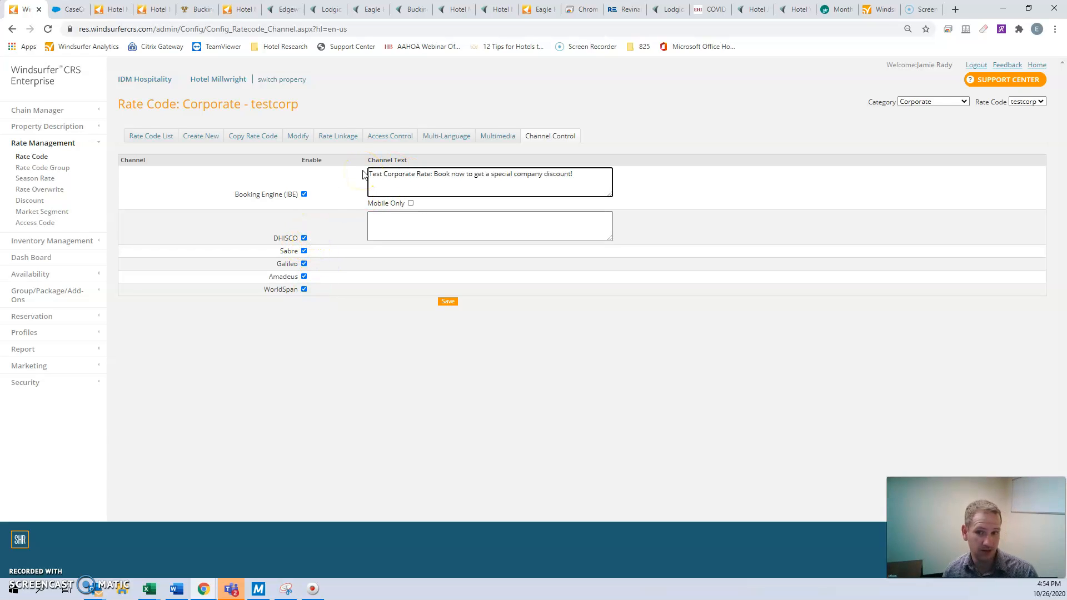
{"action": "left_click_drag", "start_coordinate": [585, 176], "coordinate": [349, 141]}
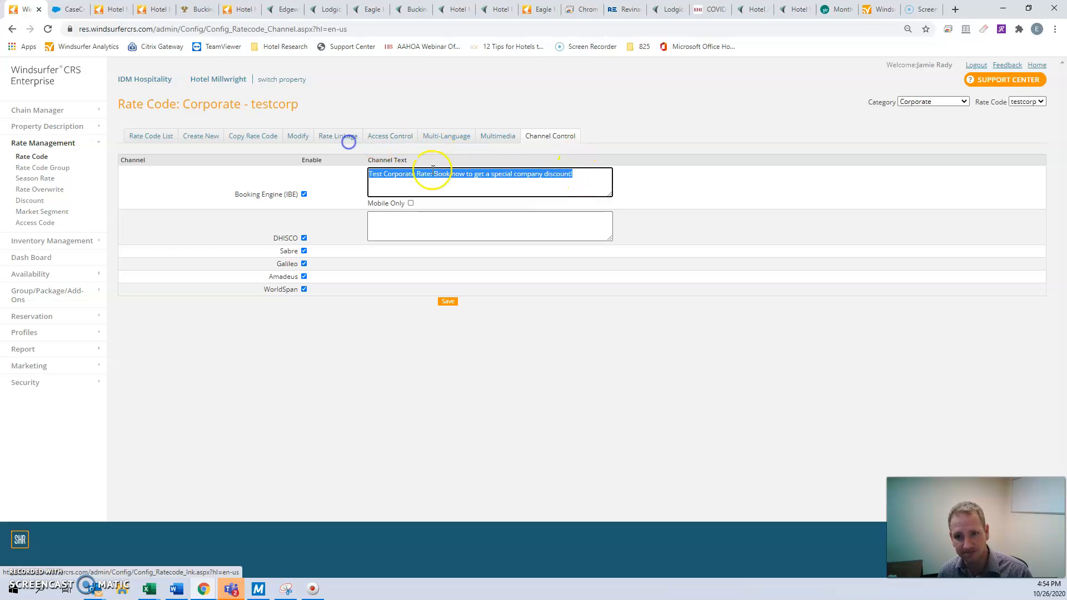
{"action": "left_click", "coordinate": [448, 301]}
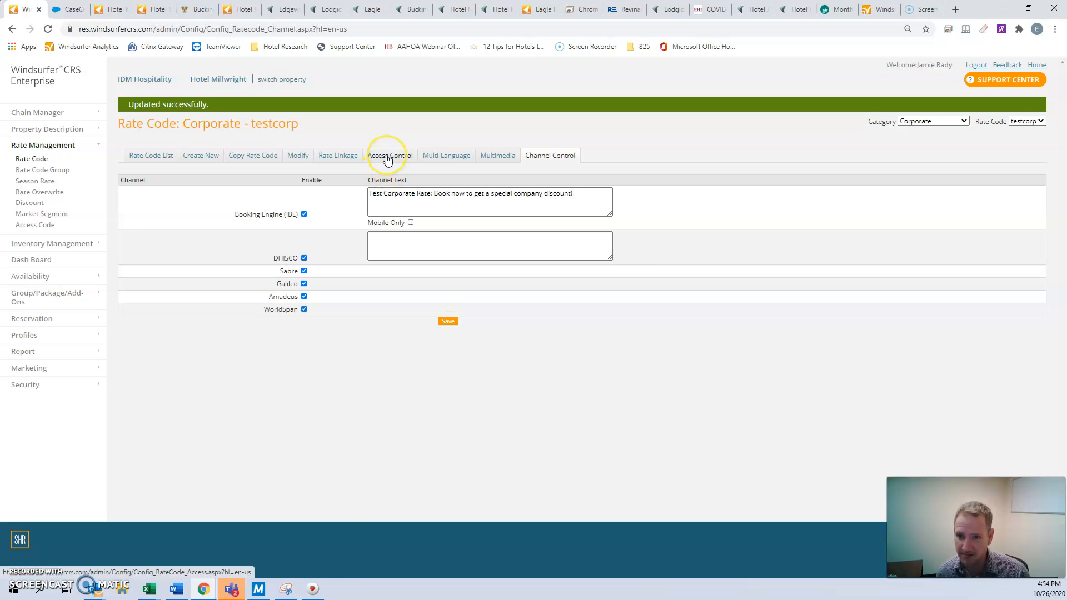
Step: View the rate code's linkage settings, and switch to Outlook to check the recipient and subject of the Rate Class Mapping draft
{"action": "left_click", "coordinate": [339, 156]}
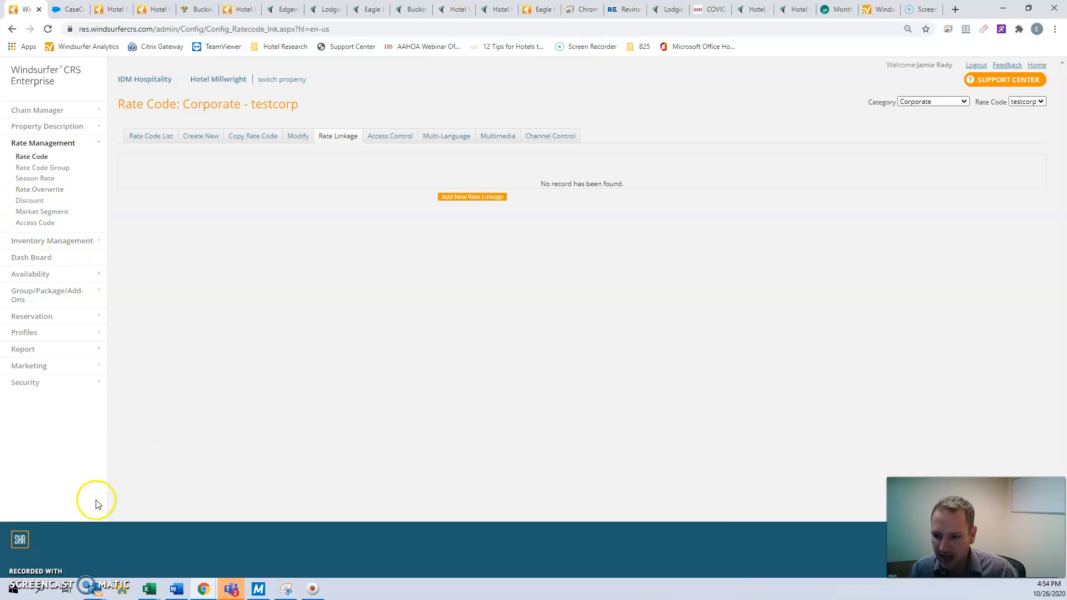
{"action": "mouse_move", "coordinate": [95, 589]}
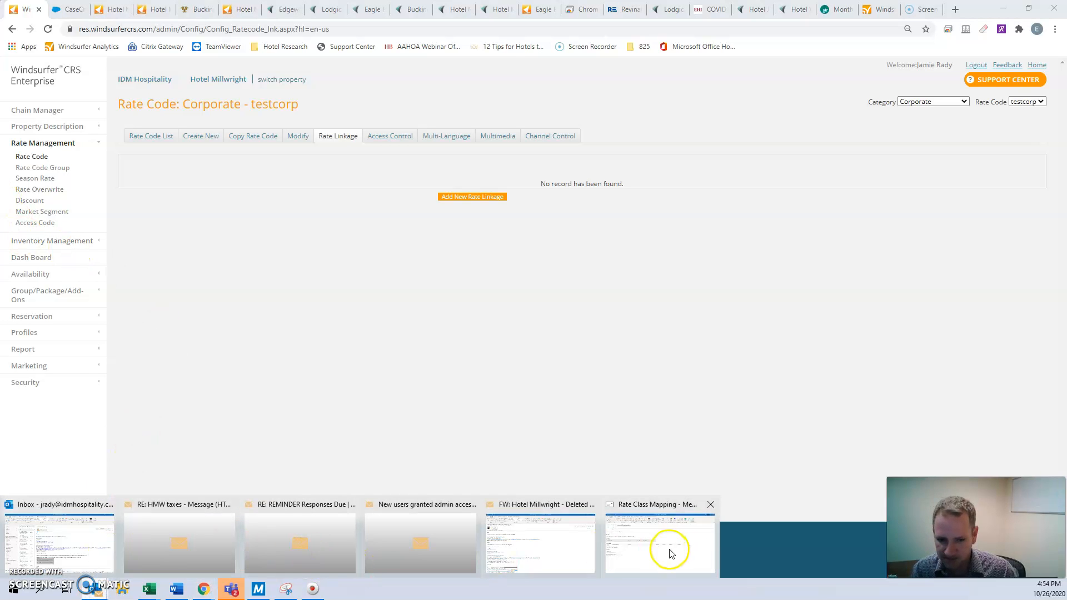
{"action": "left_click", "coordinate": [645, 544]}
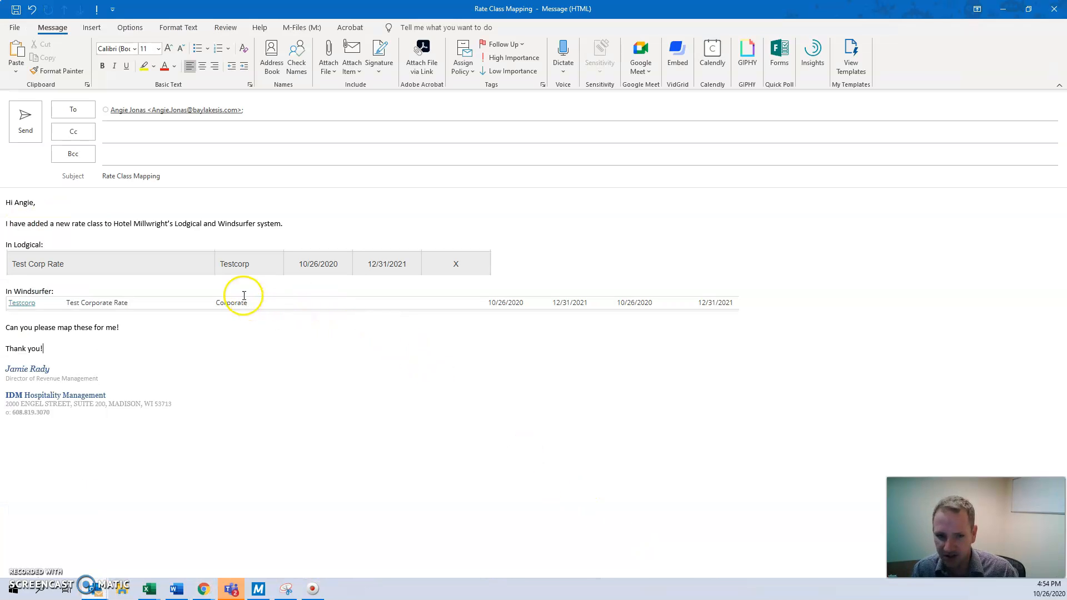
{"action": "left_click", "coordinate": [271, 109]}
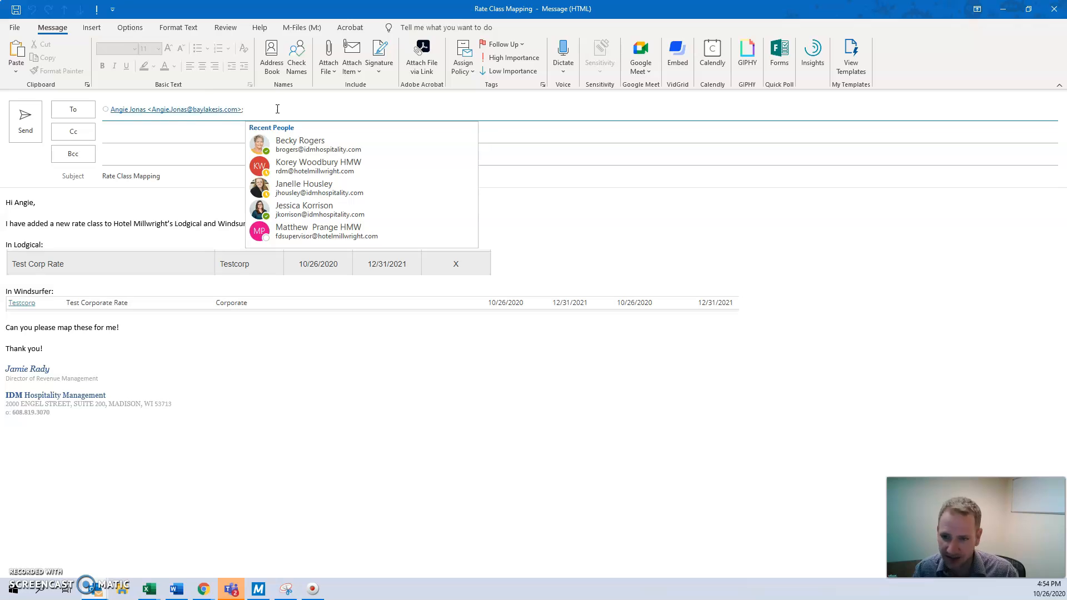
{"action": "left_click", "coordinate": [173, 180]}
{"action": "left_click_drag", "start_coordinate": [182, 177], "coordinate": [96, 170]}
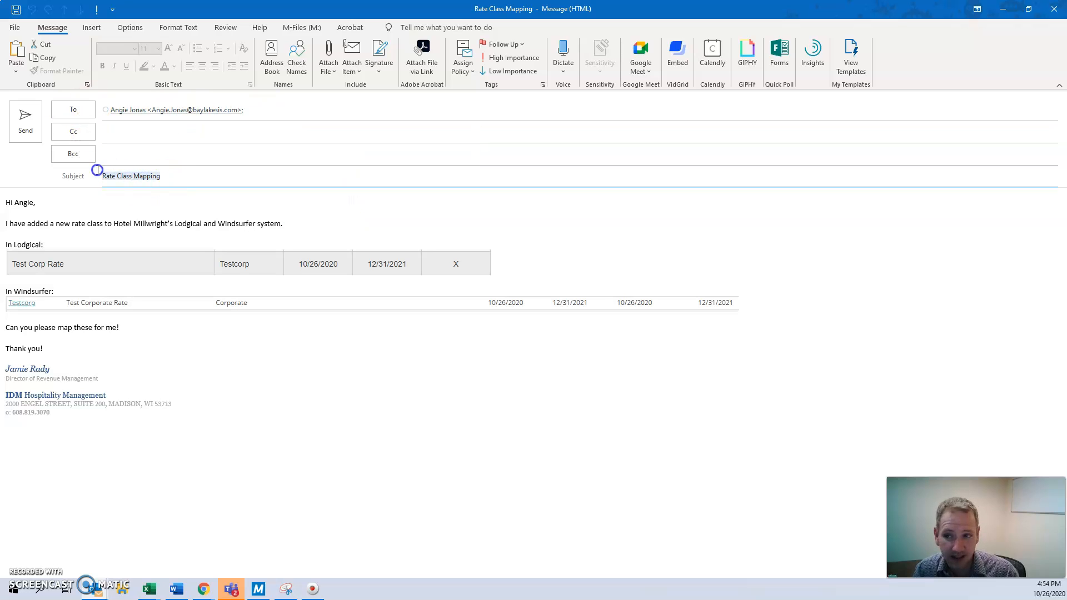
Step: Review the draft's mapping request with its Lodgical and Windsurfer rate details, and return to the Windsurfer page
{"action": "left_click", "coordinate": [49, 211]}
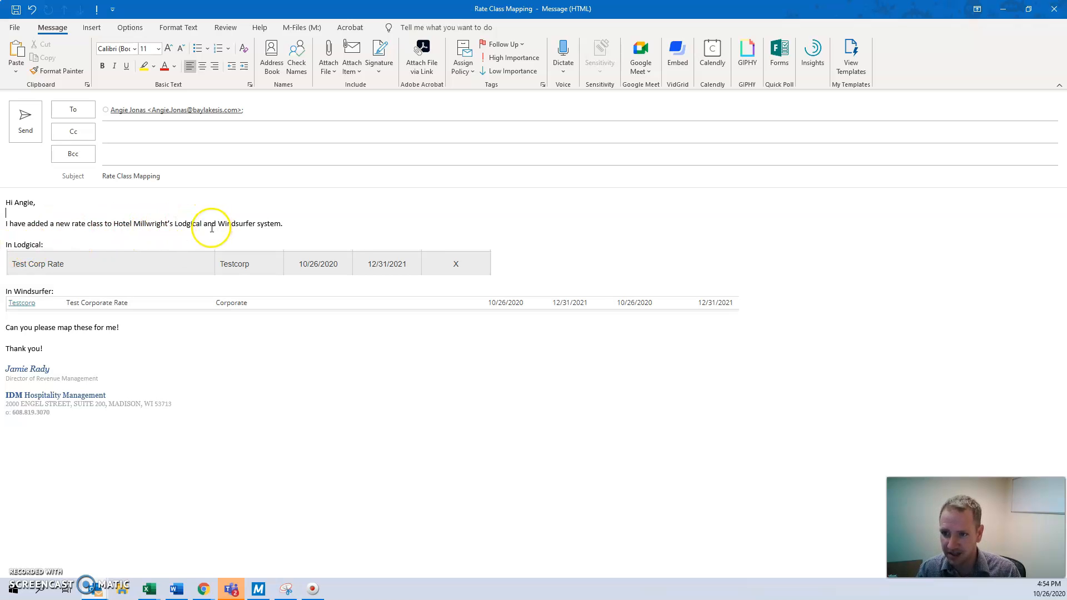
{"action": "left_click", "coordinate": [288, 224]}
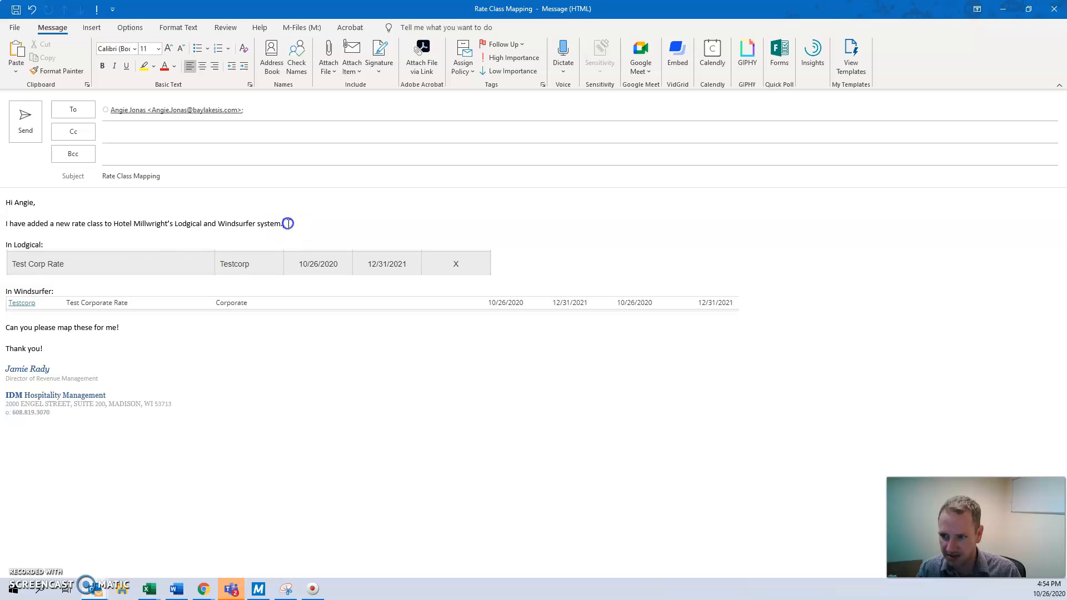
{"action": "left_click", "coordinate": [146, 270]}
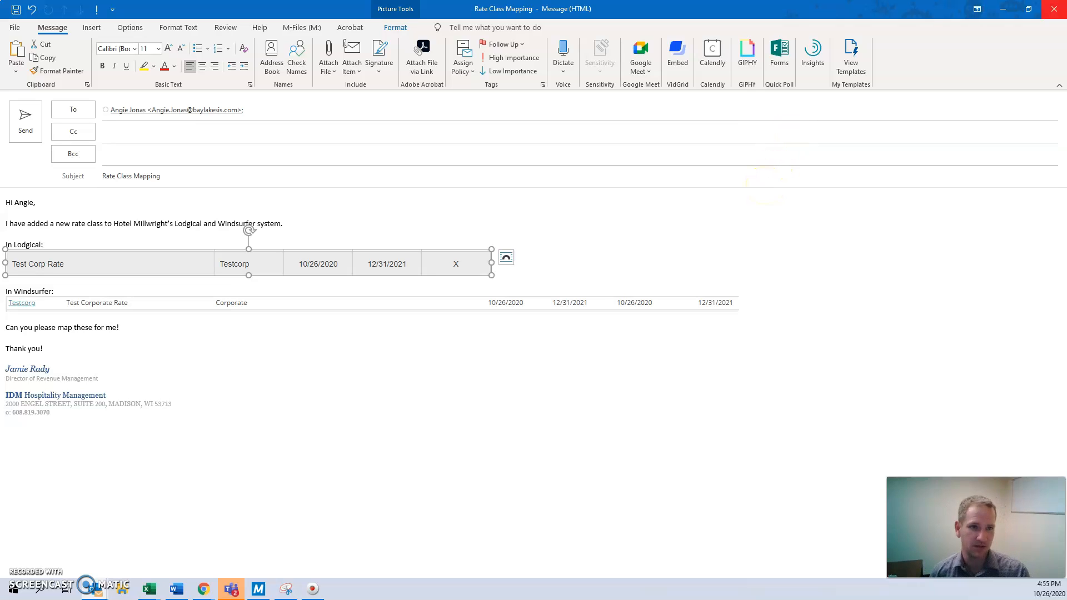
{"action": "left_click", "coordinate": [1013, 12]}
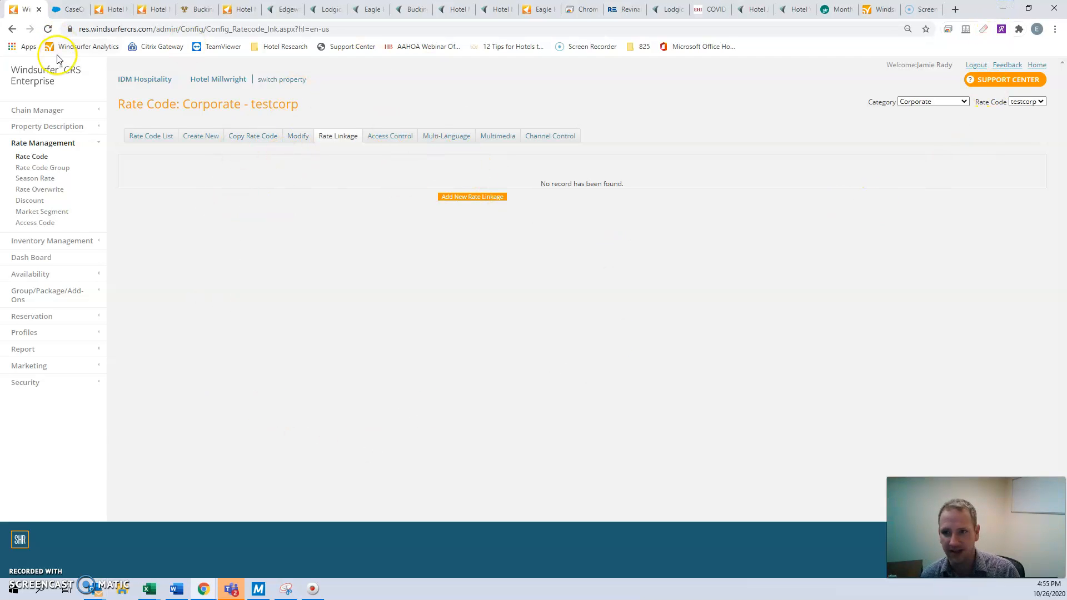
Step: Open the testcorp rate code for modification from page 2 of the rate code list
{"action": "left_click", "coordinate": [142, 140]}
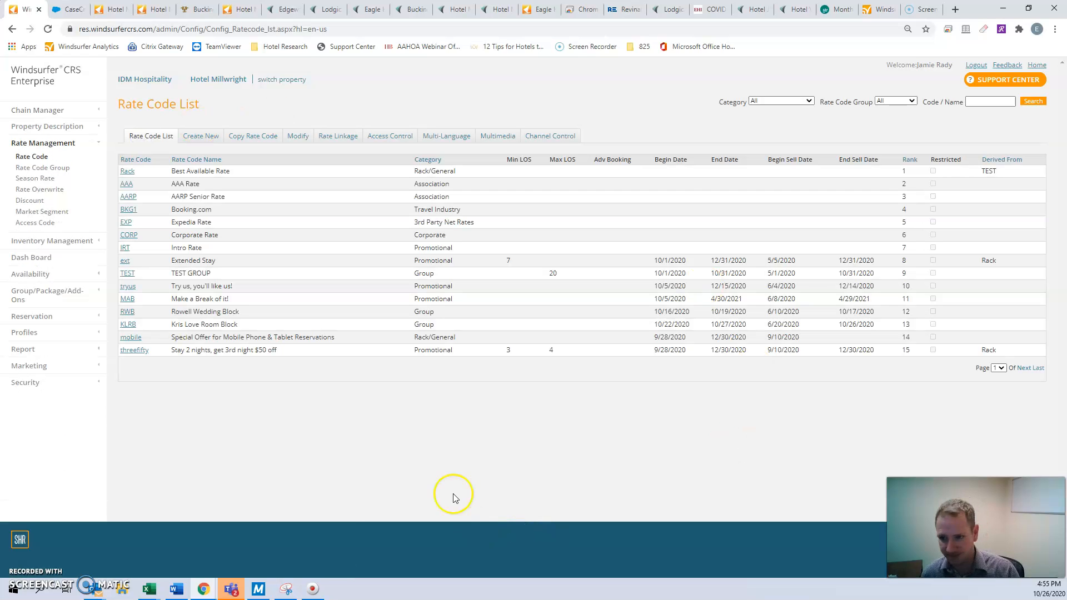
{"action": "left_click", "coordinate": [1024, 368]}
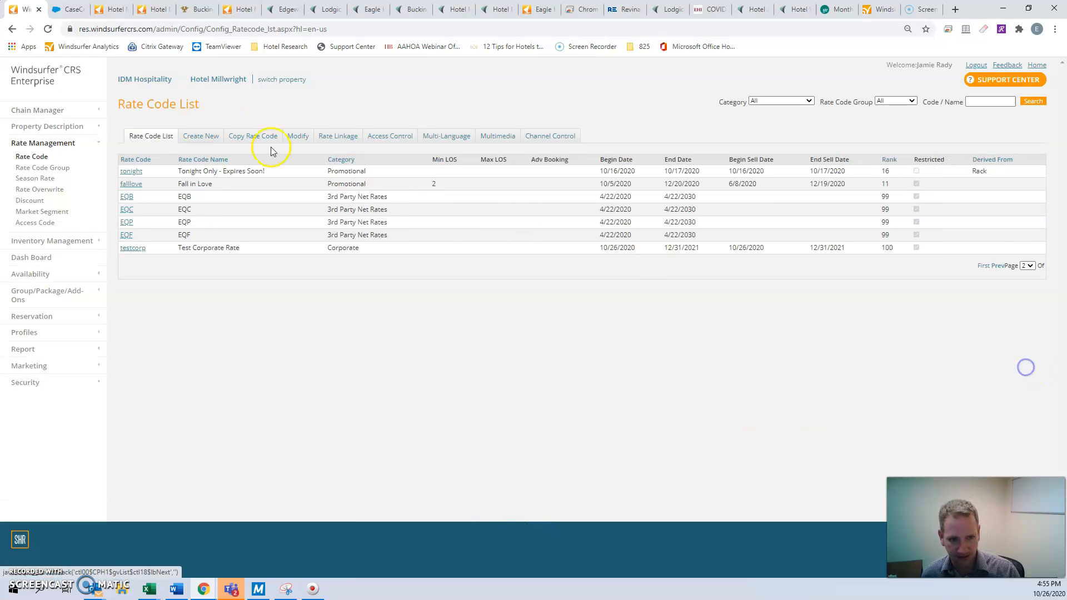
{"action": "left_click", "coordinate": [131, 250]}
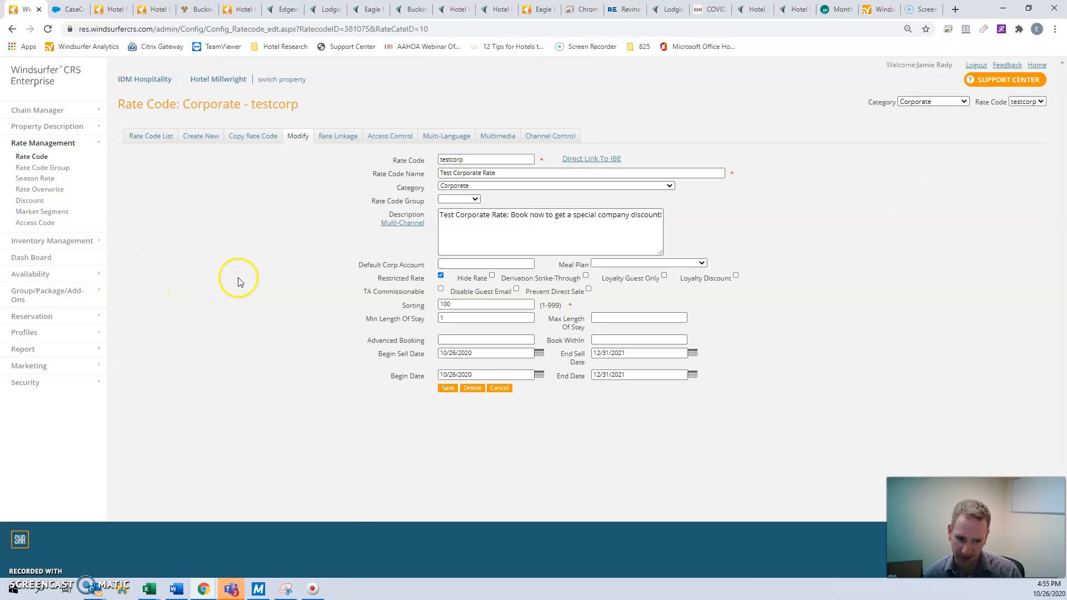
Step: Review testcorp's Restricted Rate option, its Direct Link To IBE and its rate code field
{"action": "left_click", "coordinate": [441, 277]}
{"action": "left_click", "coordinate": [441, 276]}
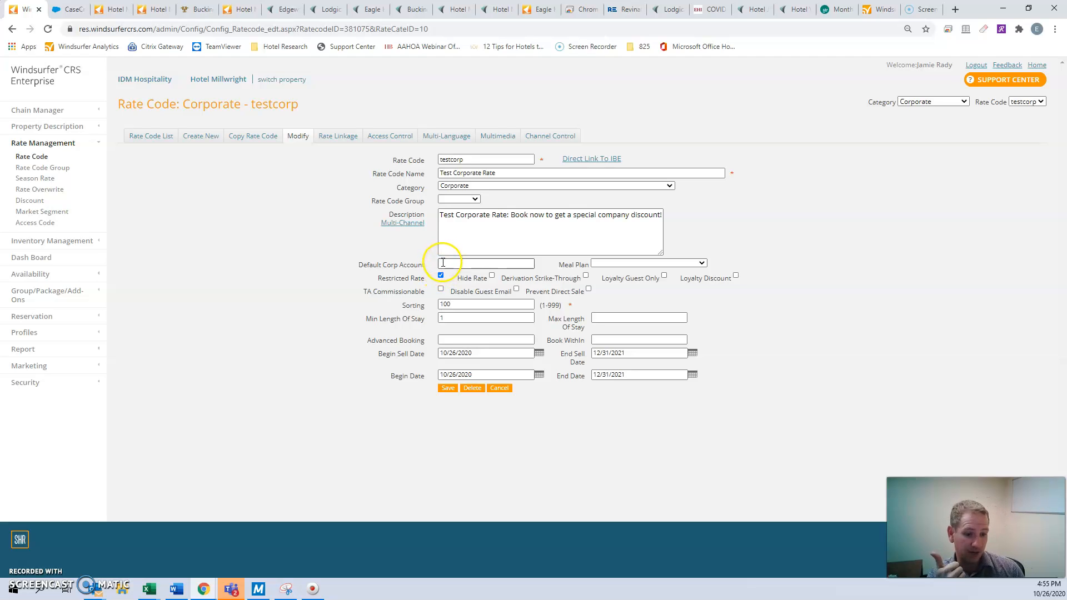
{"action": "right_click", "coordinate": [588, 162]}
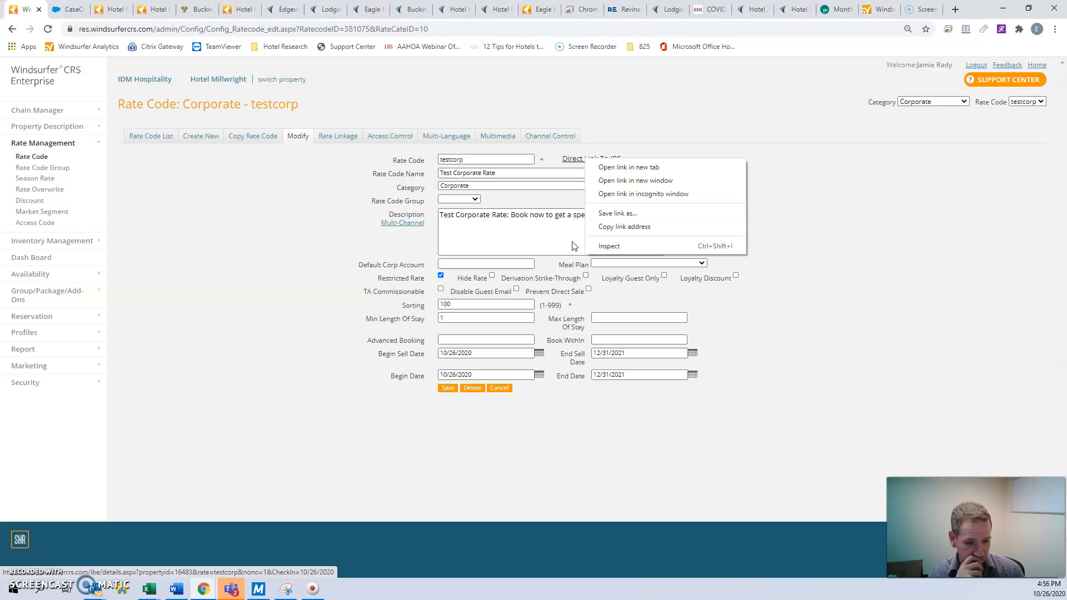
{"action": "left_click", "coordinate": [479, 159]}
{"action": "left_click_drag", "start_coordinate": [478, 160], "coordinate": [412, 151]}
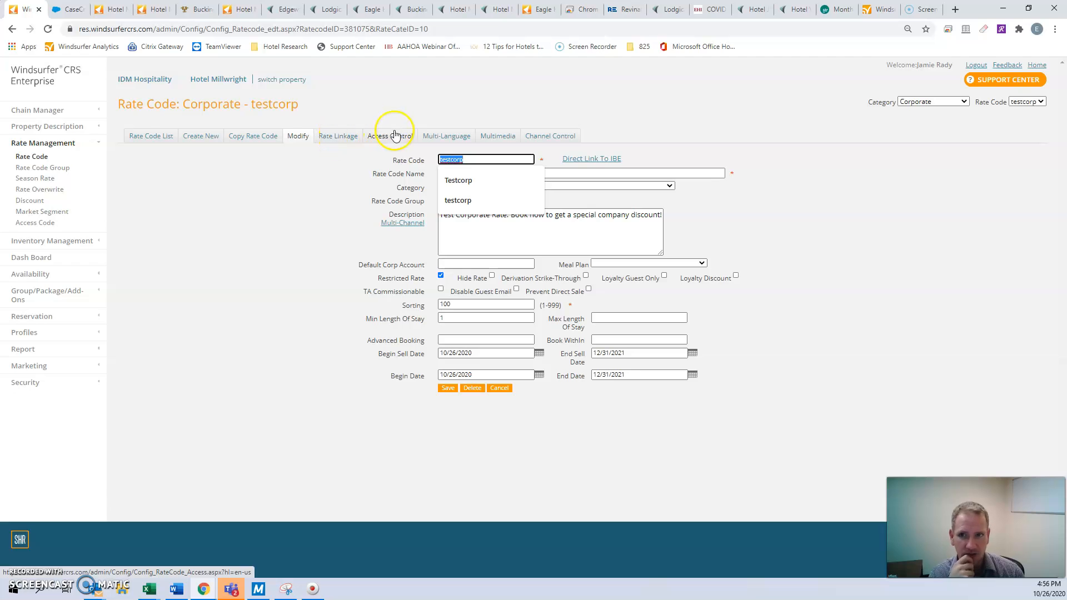
Step: Open the room booking page of hotelmillwright.com in a new browser tab and bring up its promo code entry
{"action": "left_click", "coordinate": [955, 9]}
{"action": "type", "text": "hotelmillwright.com"}
{"action": "key", "text": "Return"}
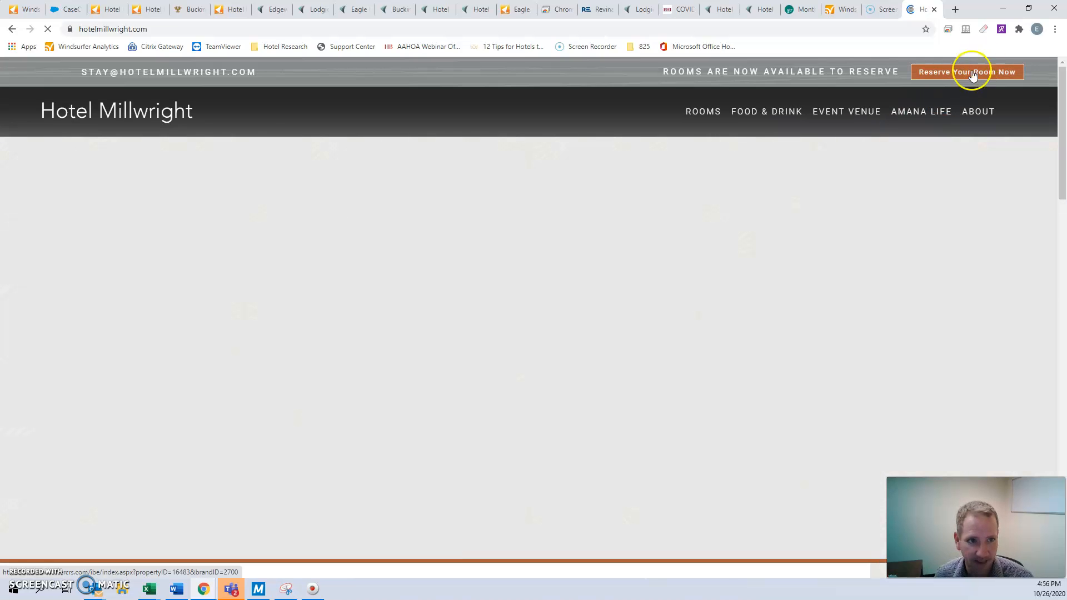
{"action": "left_click", "coordinate": [972, 74]}
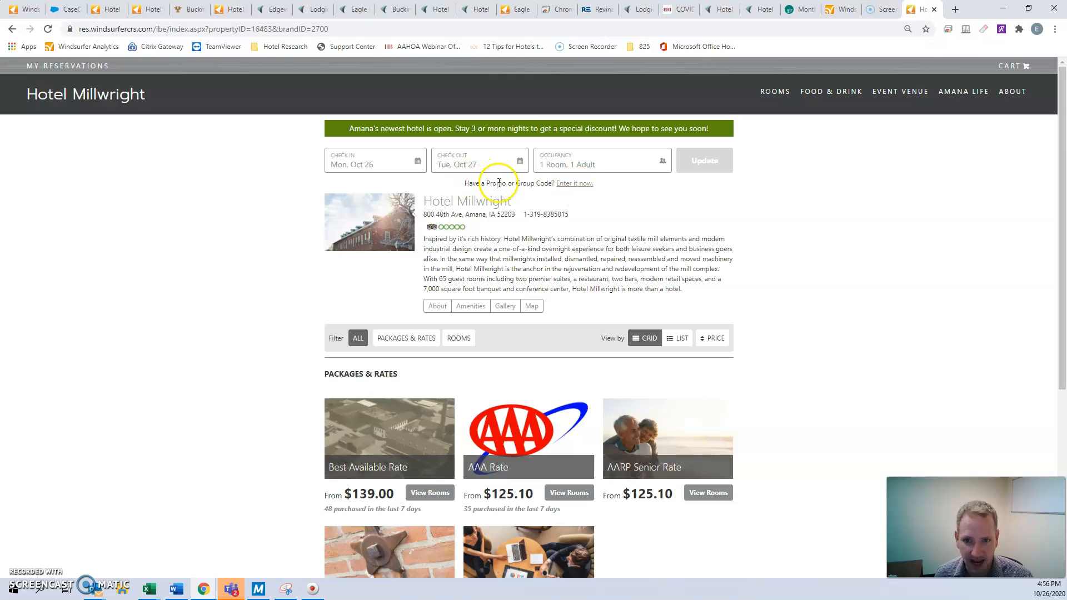
{"action": "left_click", "coordinate": [571, 185]}
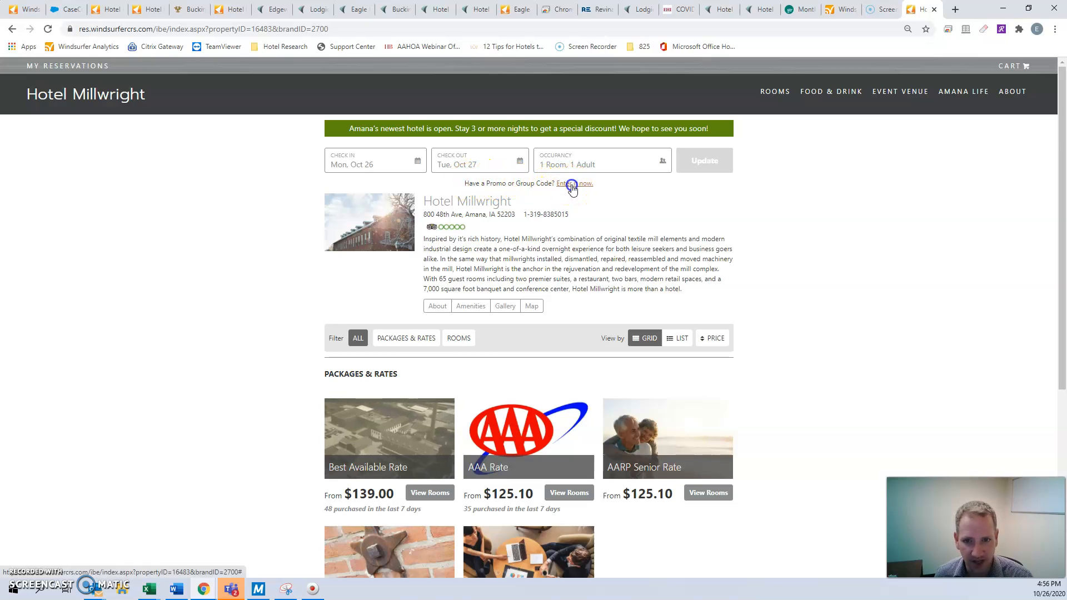
{"action": "left_click", "coordinate": [381, 221]}
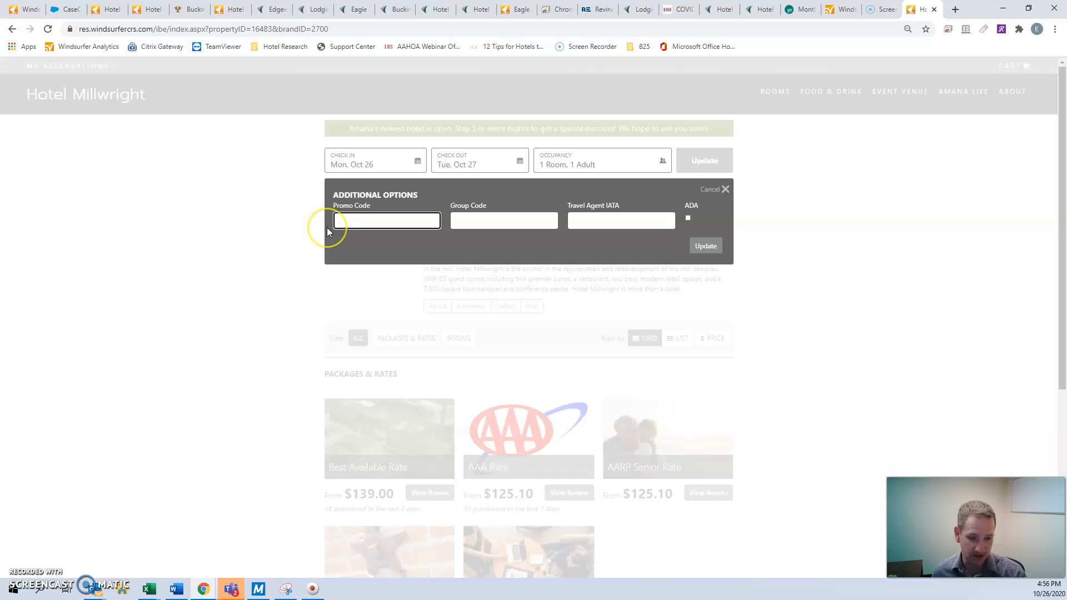
{"action": "type", "text": "whirlpoo"}
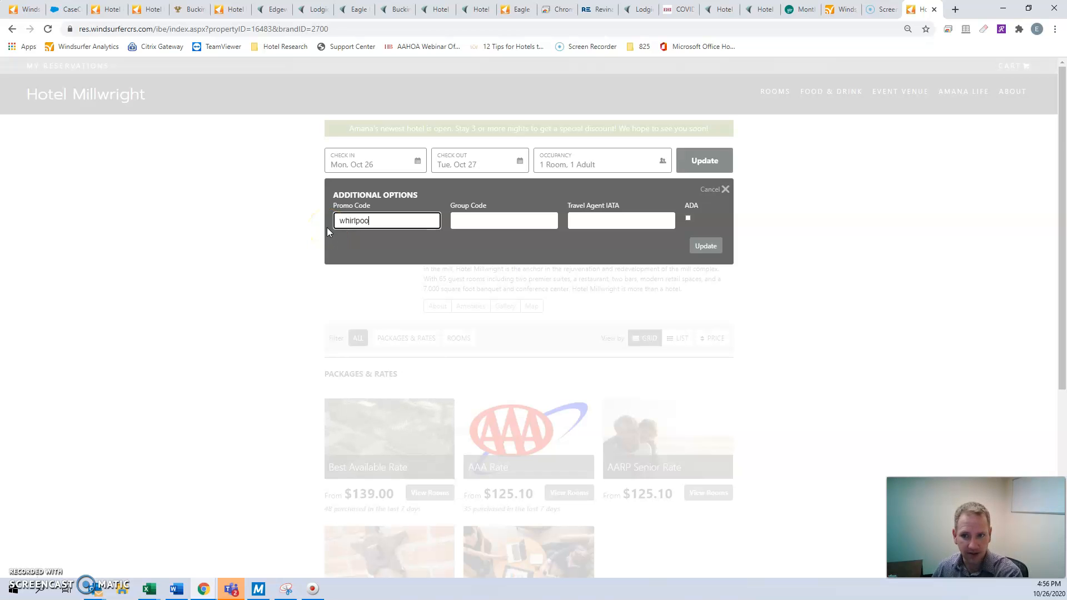
{"action": "key", "text": "BackSpace"}
{"action": "key", "text": "BackSpace"}
{"action": "key", "text": "BackSpace"}
Step: Apply the promo code testcorp to the booking search and check the listed packages and rates
{"action": "type", "text": "testcorp"}
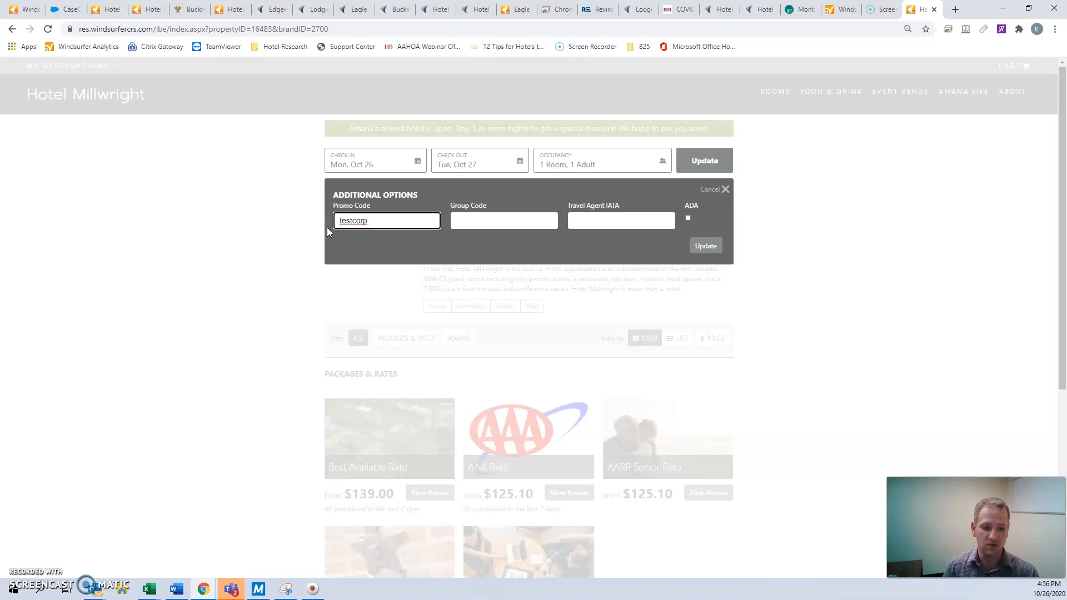
{"action": "left_click", "coordinate": [707, 248]}
{"action": "scroll", "coordinate": [411, 112], "scroll_direction": "down", "scroll_amount": 3}
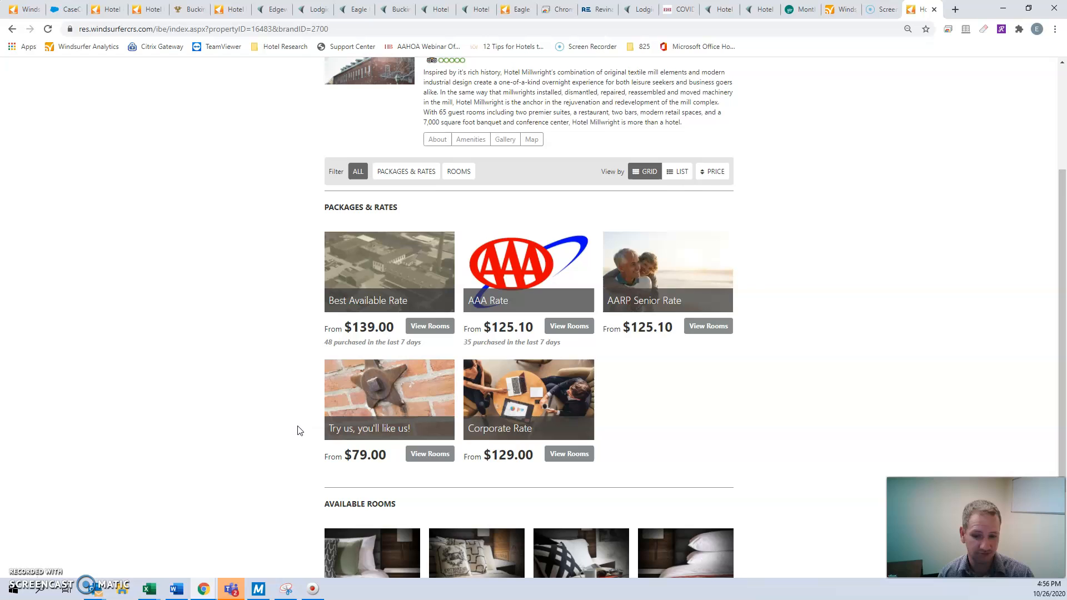
{"action": "scroll", "coordinate": [728, 365], "scroll_direction": "down", "scroll_amount": 1}
{"action": "scroll", "coordinate": [728, 366], "scroll_direction": "up", "scroll_amount": 2}
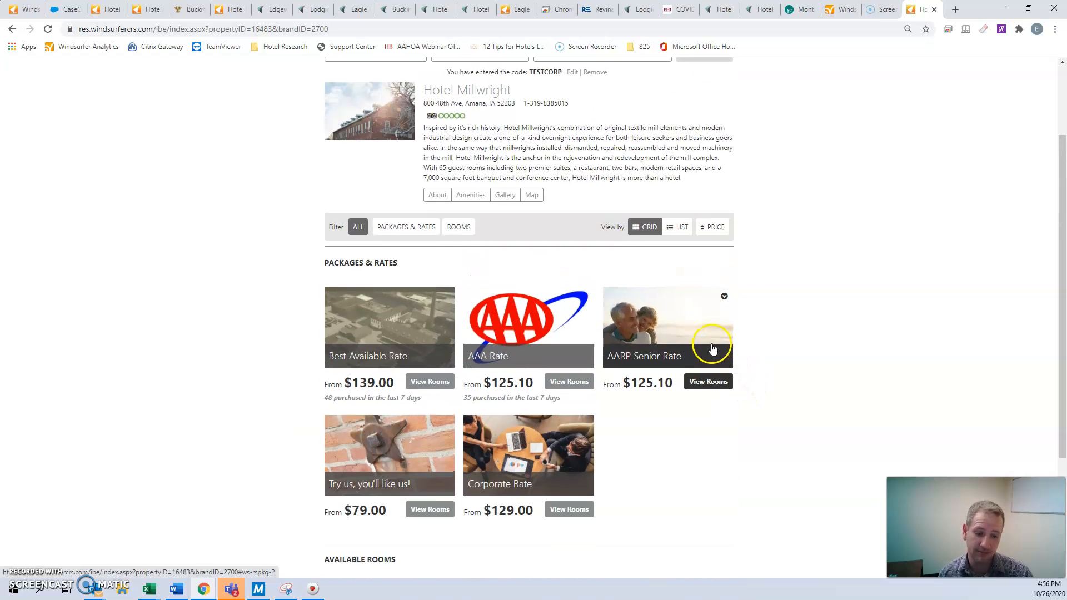
Step: Examine the booking results for the testcorp code, comparing the availability notice with the packages, rates and rooms offered
{"action": "scroll", "coordinate": [712, 350], "scroll_direction": "up", "scroll_amount": 2}
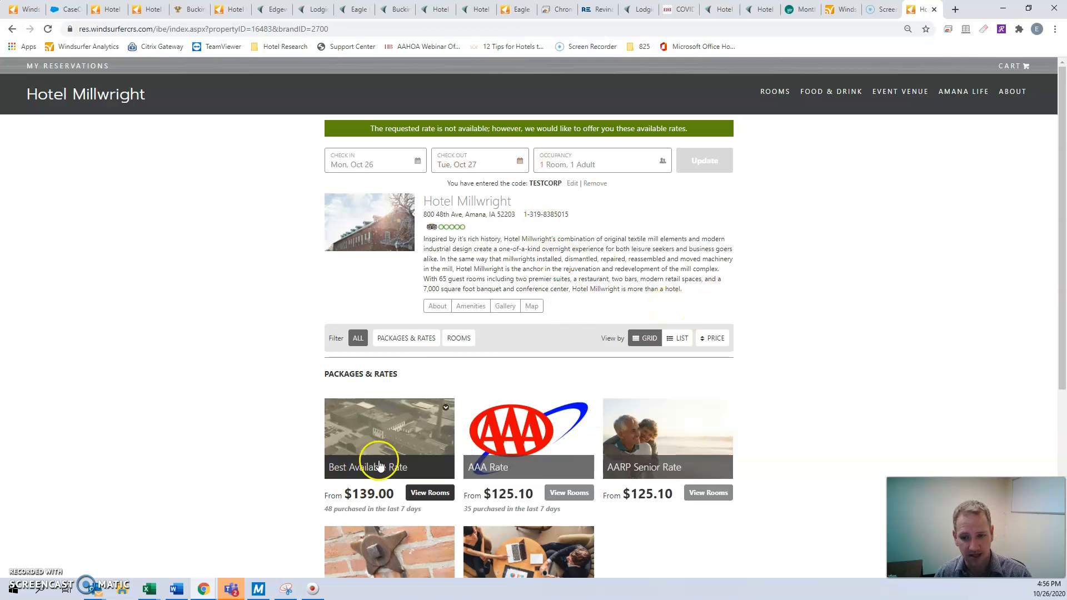
{"action": "scroll", "coordinate": [691, 516], "scroll_direction": "down", "scroll_amount": 4}
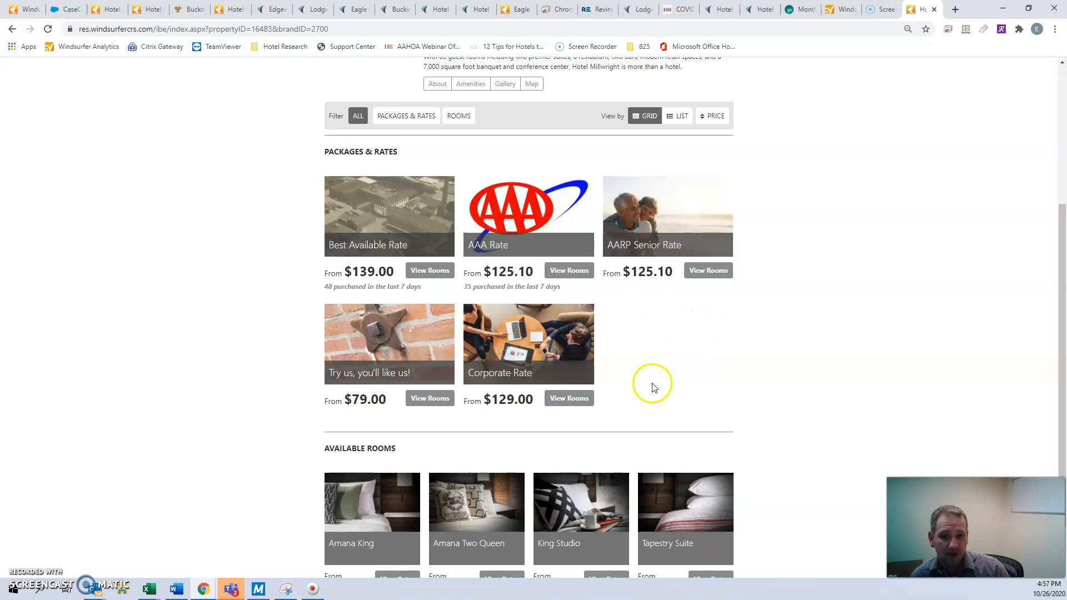
{"action": "scroll", "coordinate": [634, 371], "scroll_direction": "up", "scroll_amount": 4}
{"action": "scroll", "coordinate": [635, 374], "scroll_direction": "down", "scroll_amount": 1}
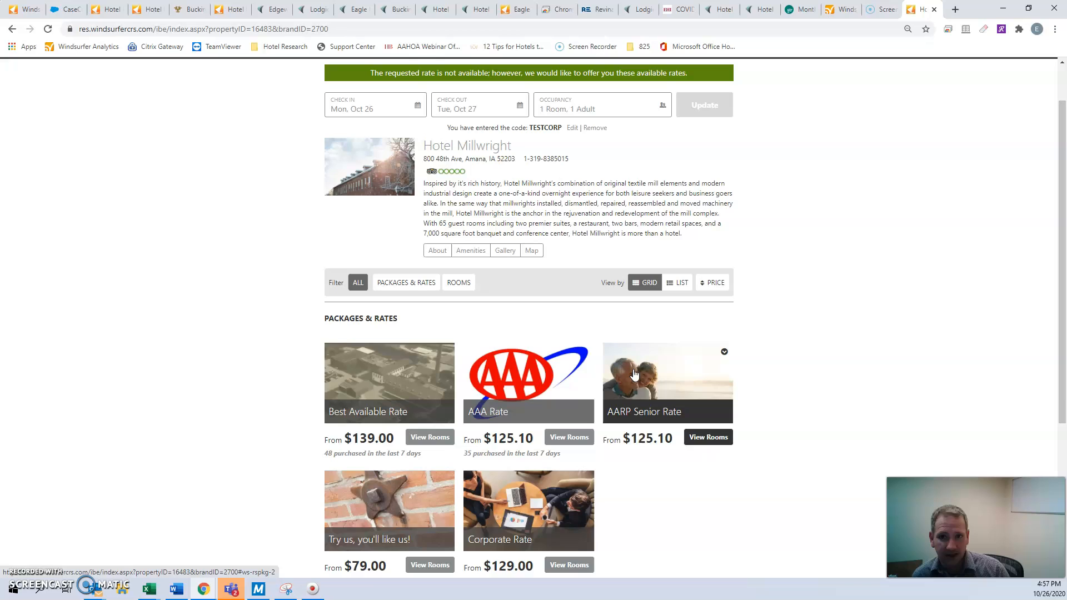
{"action": "scroll", "coordinate": [635, 373], "scroll_direction": "up", "scroll_amount": 1}
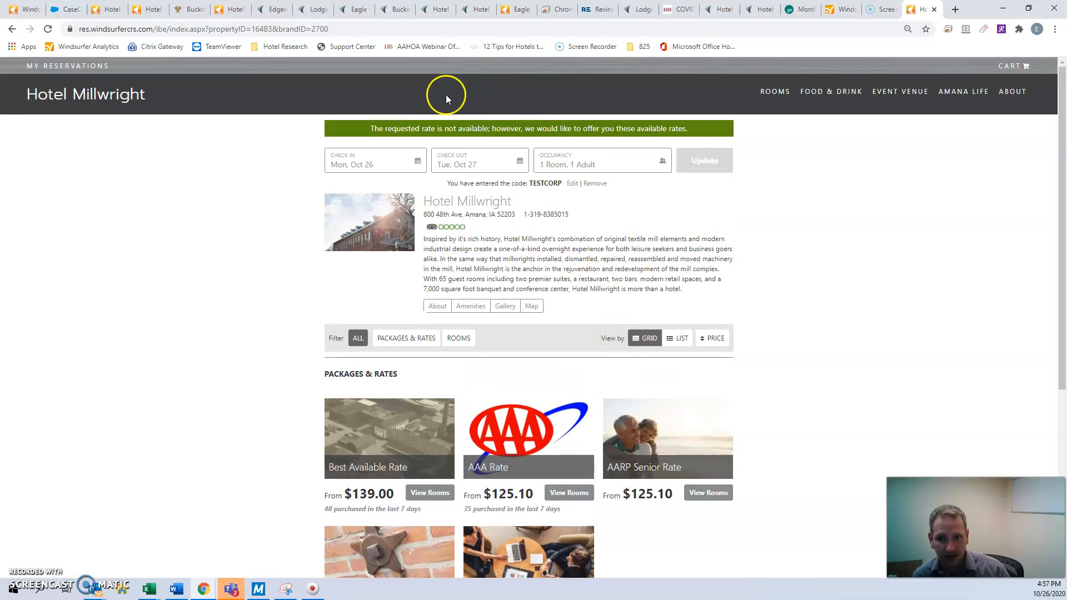
Step: Open testcorp's direct booking engine link from its Windsurfer rate code page, check the availability calendar, and return to the rate code
{"action": "left_click", "coordinate": [23, 9]}
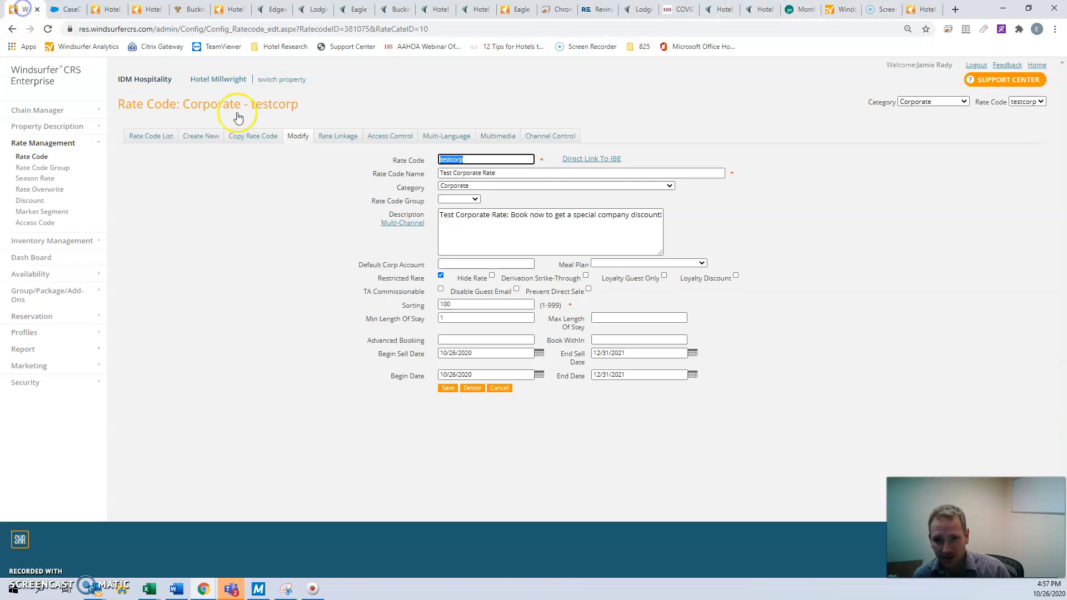
{"action": "left_click", "coordinate": [600, 159]}
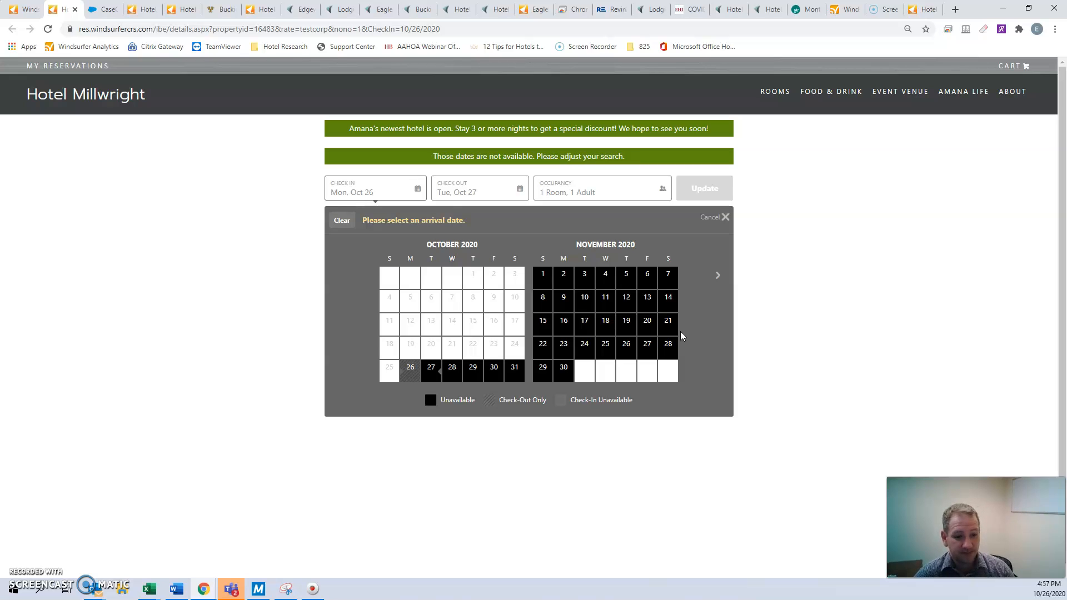
{"action": "left_click", "coordinate": [17, 11]}
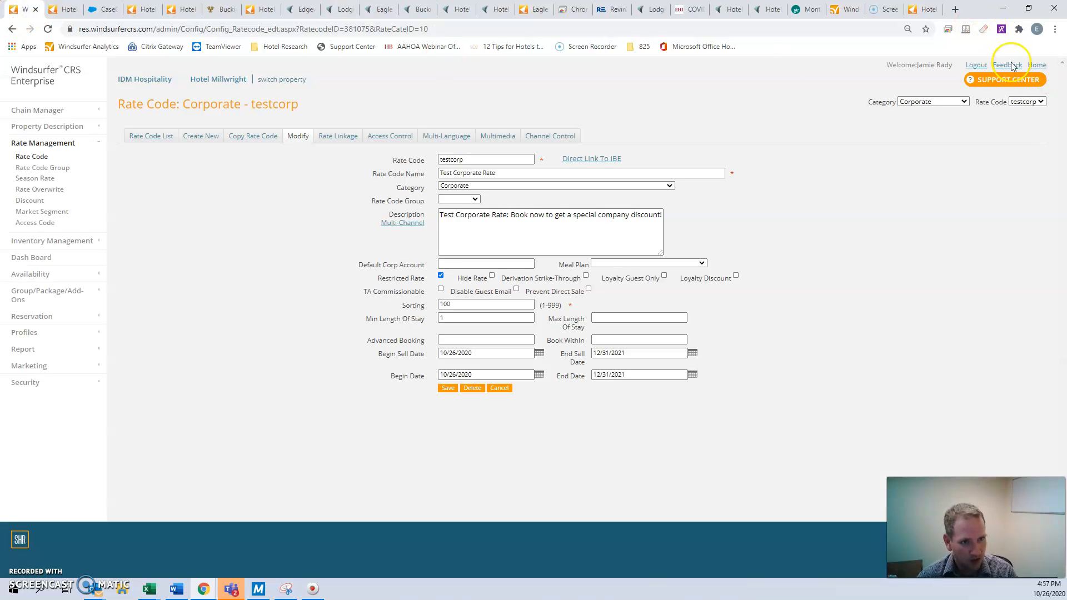
Step: Start a GDS Rate Loading case for Windsurfer CRS in the Support Center and review the fields of its form
{"action": "left_click", "coordinate": [999, 81]}
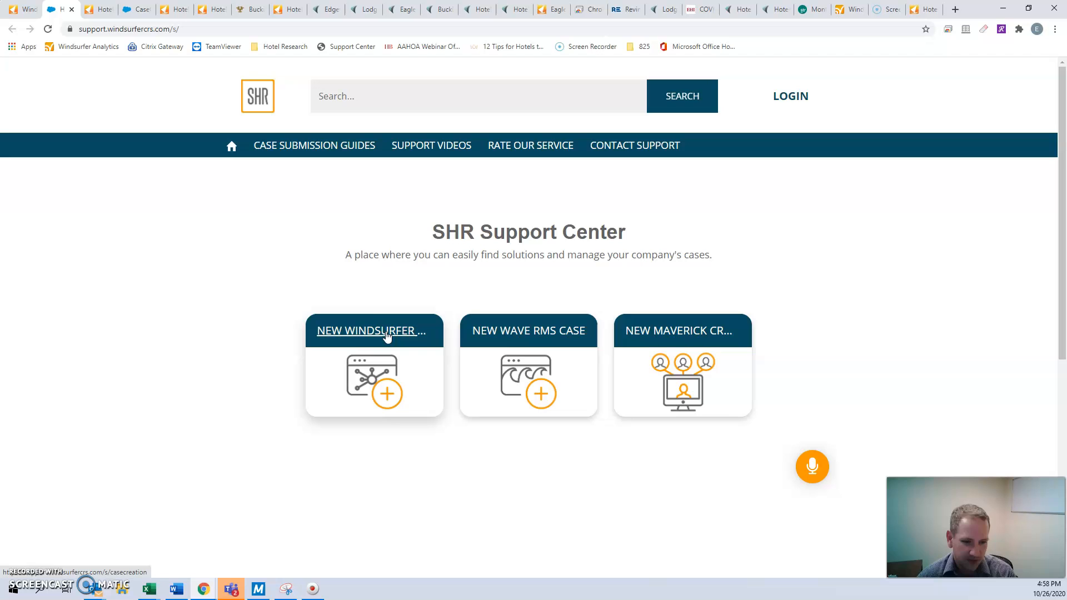
{"action": "left_click", "coordinate": [387, 401]}
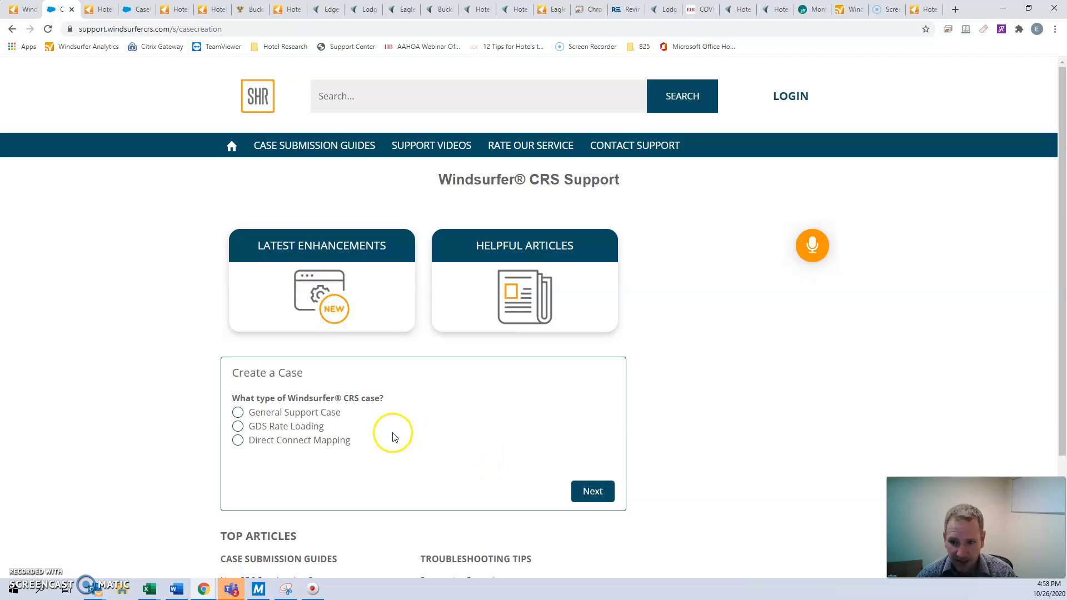
{"action": "left_click", "coordinate": [272, 427]}
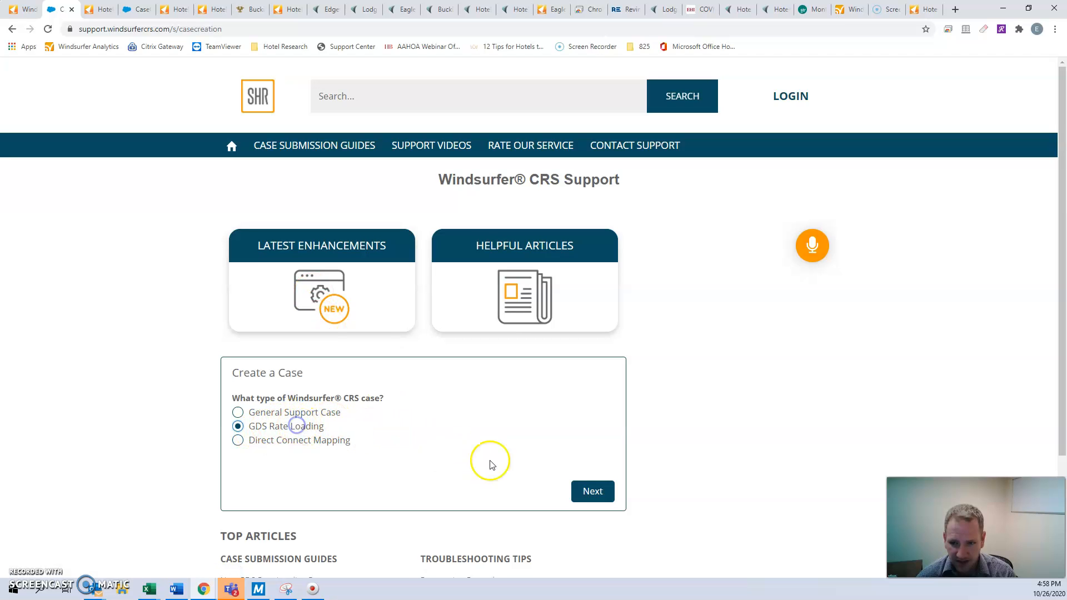
{"action": "left_click", "coordinate": [597, 497]}
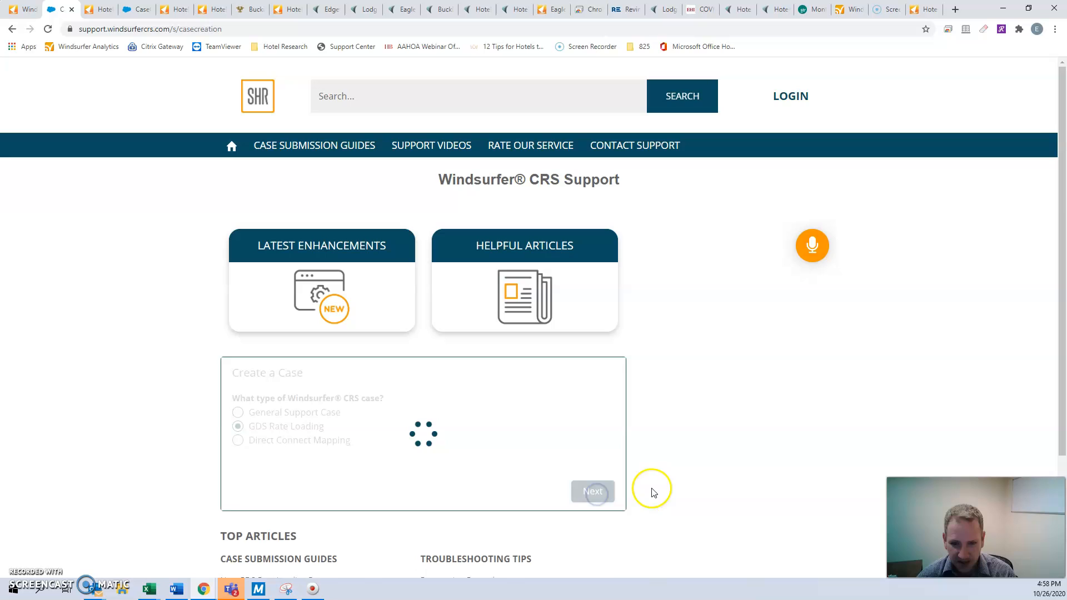
{"action": "scroll", "coordinate": [345, 406], "scroll_direction": "down", "scroll_amount": 5}
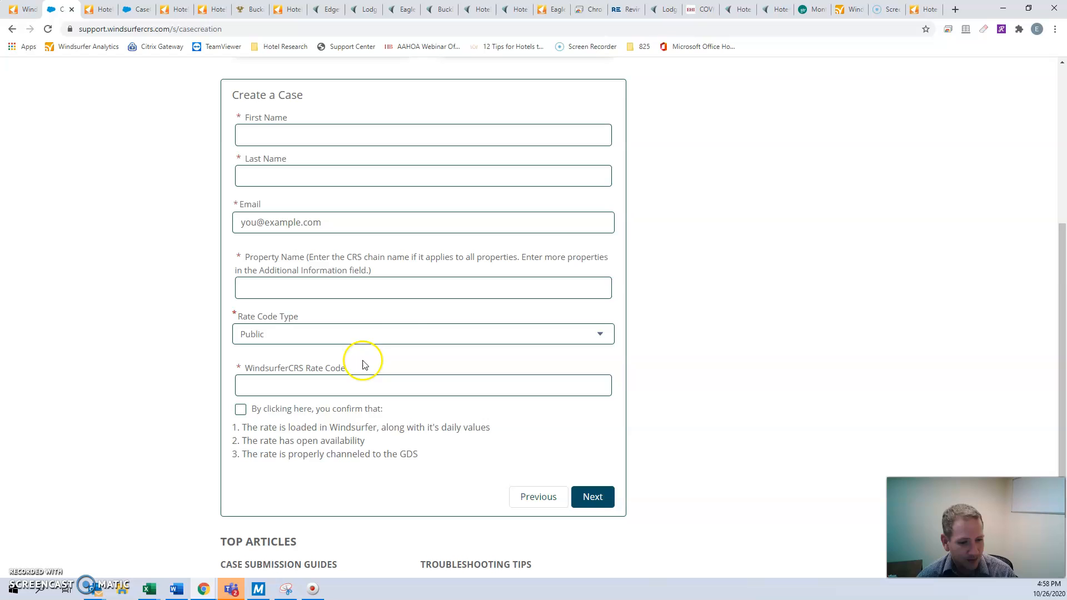
{"action": "scroll", "coordinate": [710, 255], "scroll_direction": "up", "scroll_amount": 5}
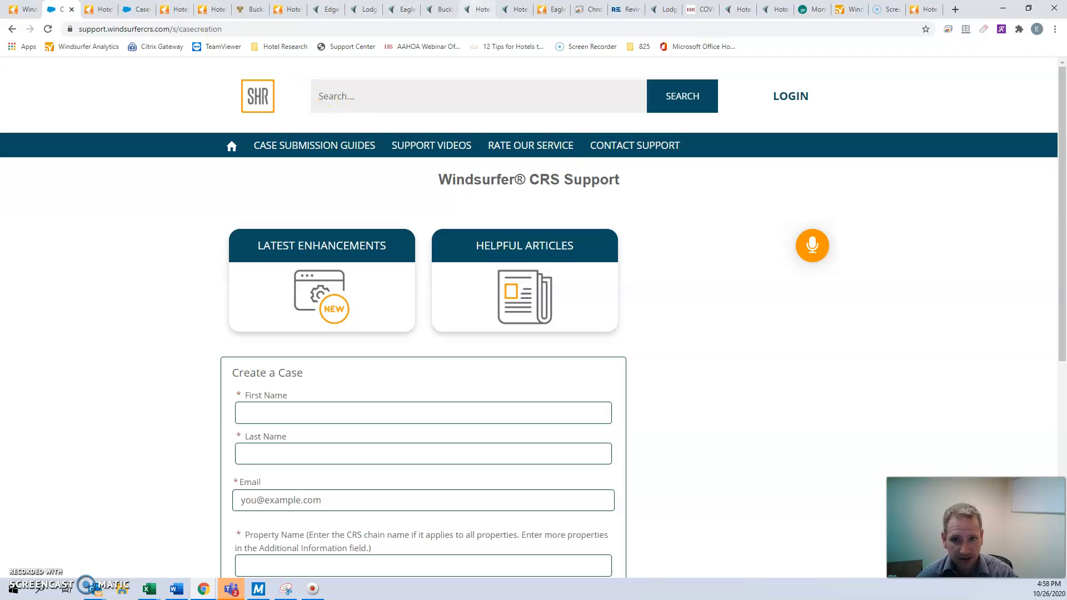
Step: Switch to the PMS Rate Class Manager, open Test Corp Rate for editing and display its A2QN room type rates
{"action": "left_click", "coordinate": [514, 10]}
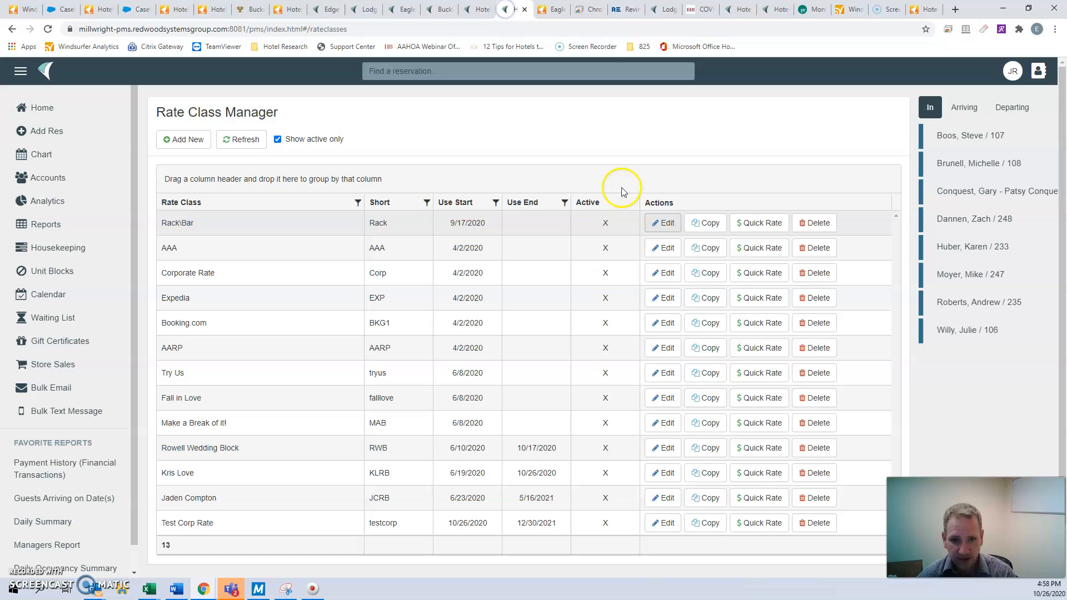
{"action": "left_click", "coordinate": [664, 523]}
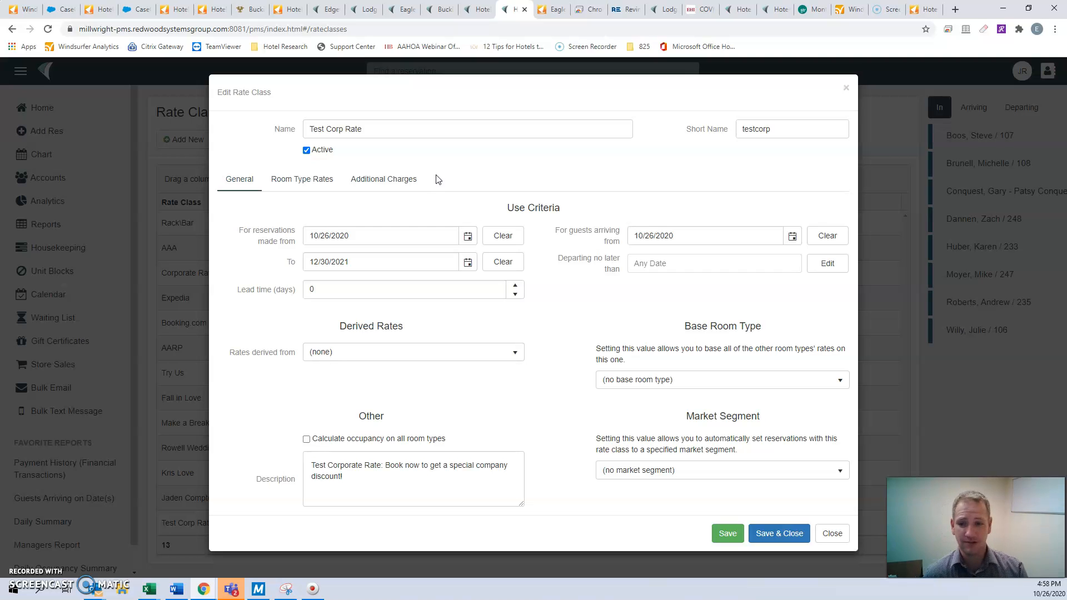
{"action": "left_click", "coordinate": [329, 174]}
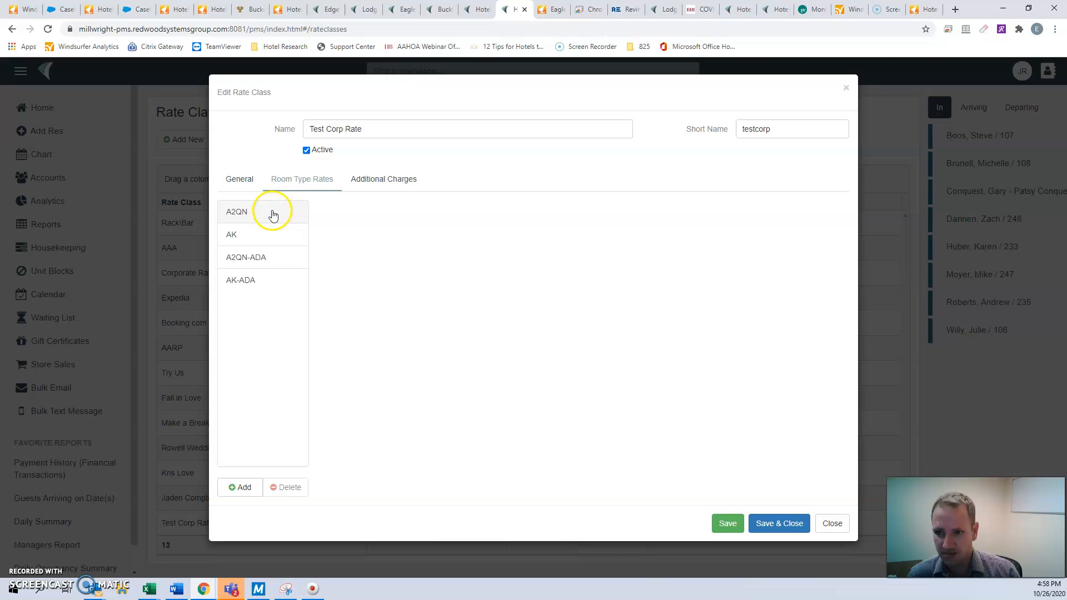
{"action": "left_click", "coordinate": [272, 214]}
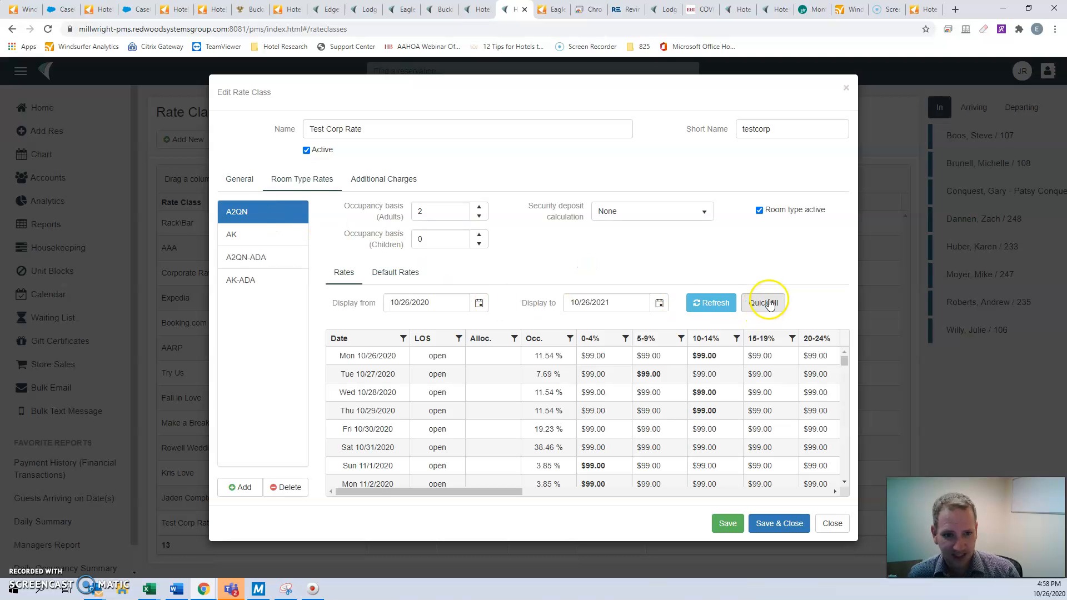
Step: Start a quick fill of the A2QN rates with the change type Set to value and a value of $199.00
{"action": "left_click", "coordinate": [768, 303]}
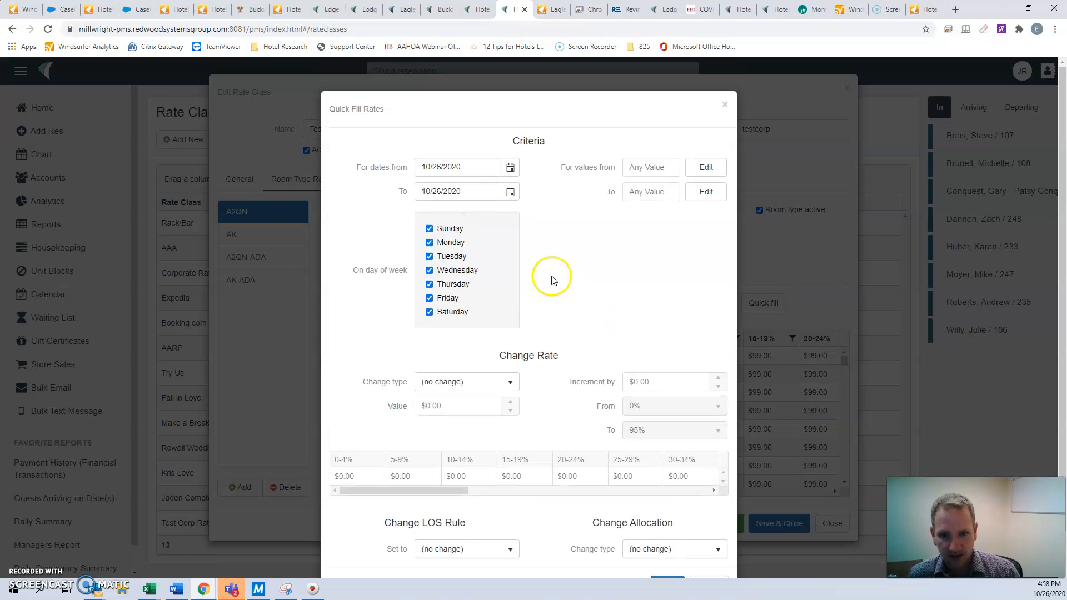
{"action": "left_click", "coordinate": [493, 382]}
{"action": "left_click", "coordinate": [442, 416]}
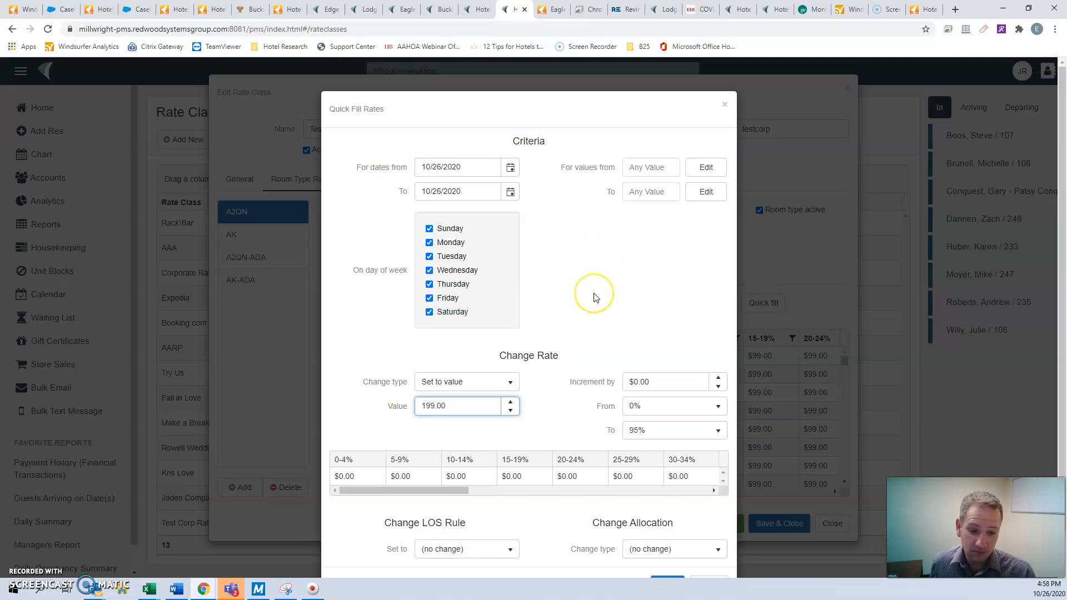
{"action": "key", "text": "Tab"}
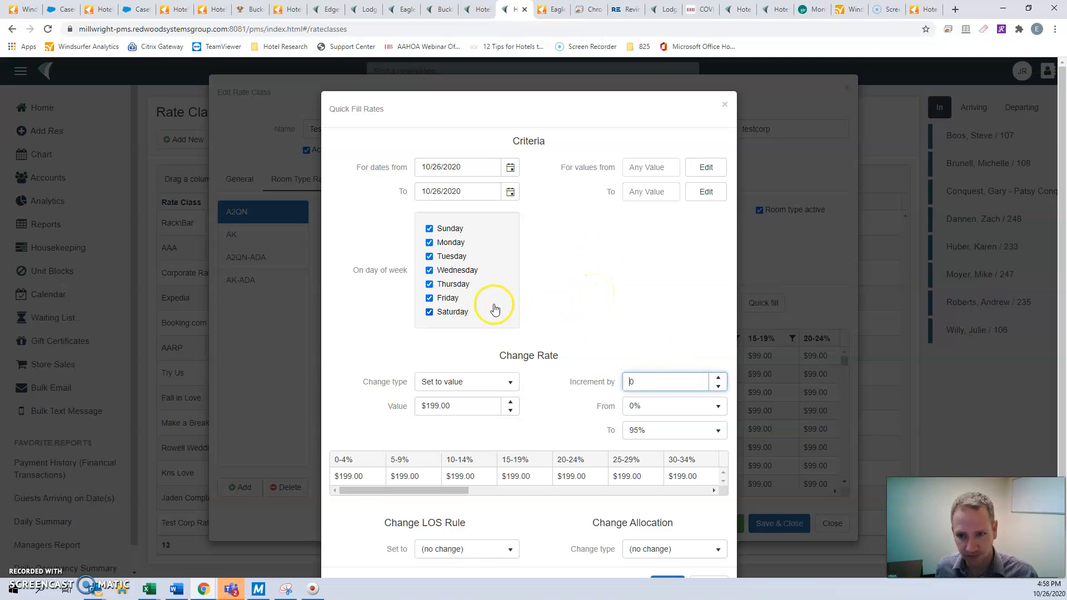
Step: Restrict the quick fill to Sunday through Thursday and bring up the choices for its LOS rule
{"action": "scroll", "coordinate": [581, 460], "scroll_direction": "down", "scroll_amount": 1}
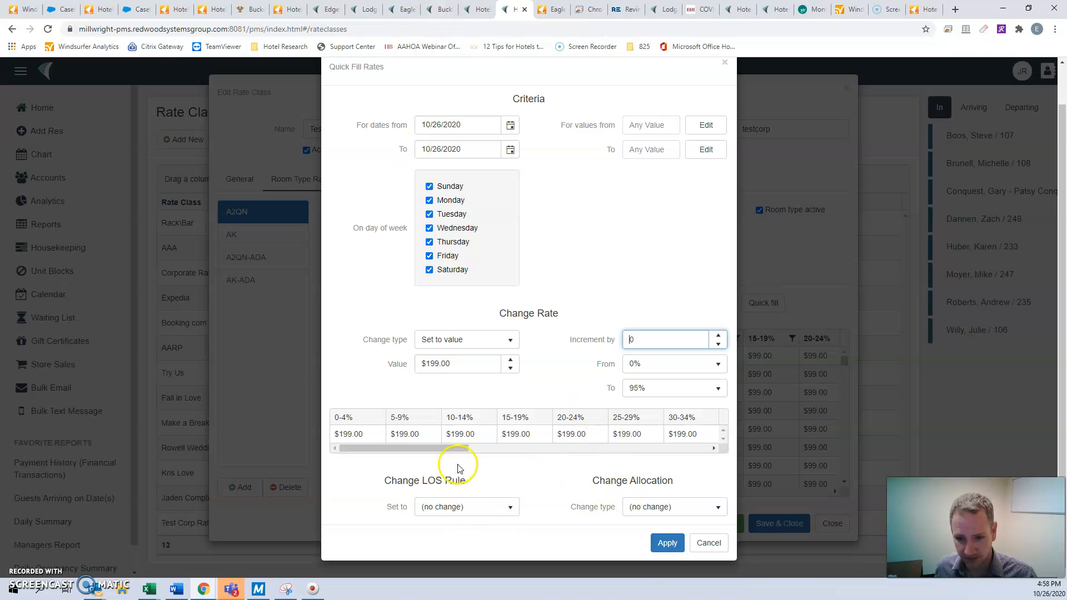
{"action": "left_click", "coordinate": [480, 507]}
{"action": "left_click", "coordinate": [480, 509]}
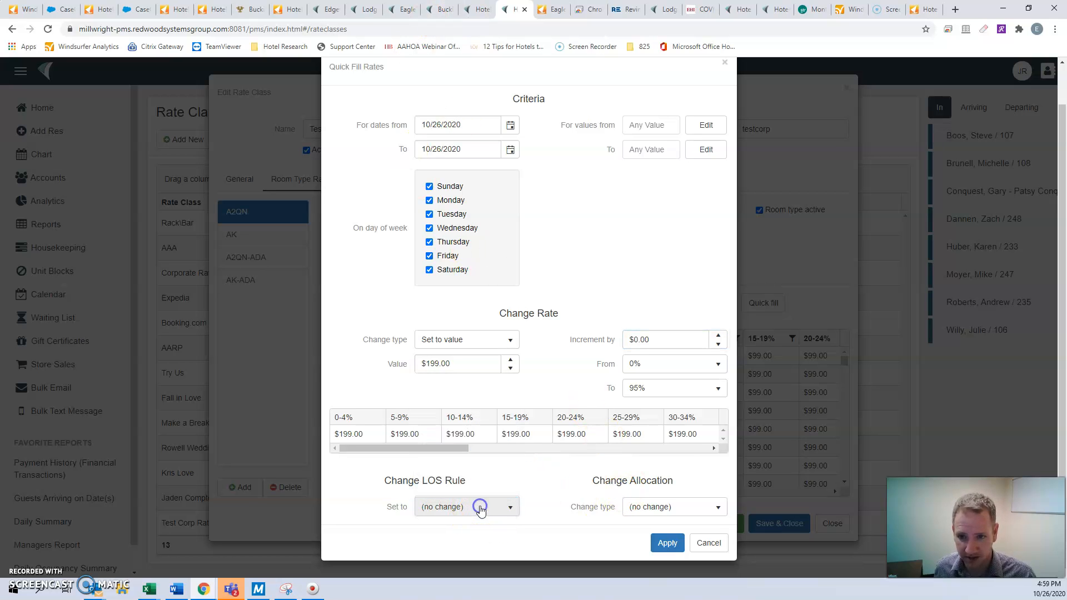
{"action": "left_click", "coordinate": [447, 260]}
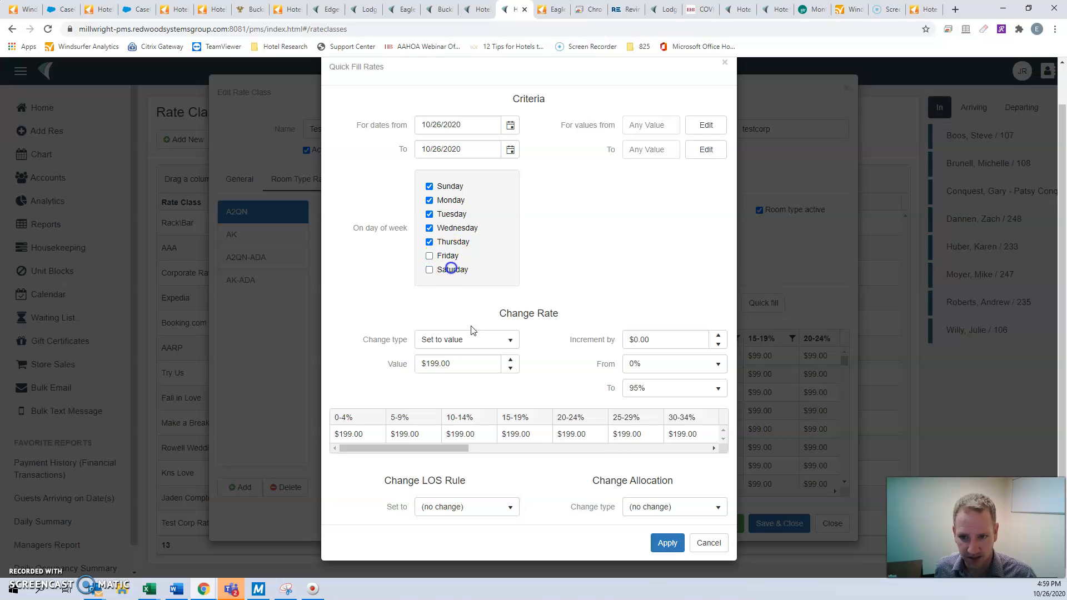
{"action": "left_click", "coordinate": [501, 506]}
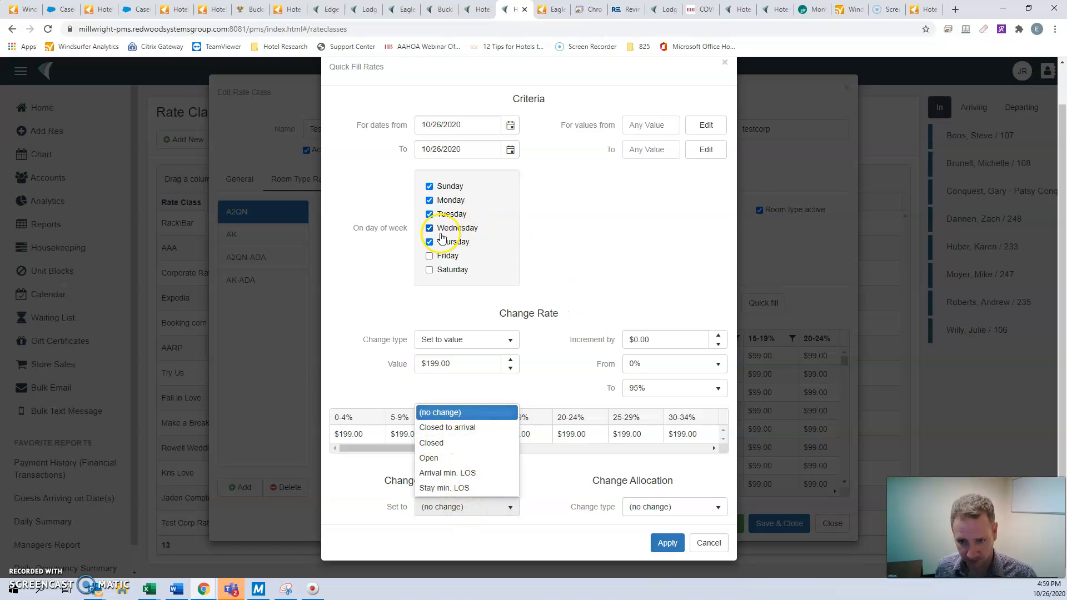
Step: Exclude Sunday through Thursday from the quick fill, try Friday and Saturday instead, and leave every day of the week deselected
{"action": "left_click", "coordinate": [455, 183]}
{"action": "left_click", "coordinate": [451, 186]}
{"action": "left_click", "coordinate": [452, 199]}
{"action": "left_click", "coordinate": [457, 215]}
{"action": "left_click", "coordinate": [449, 257]}
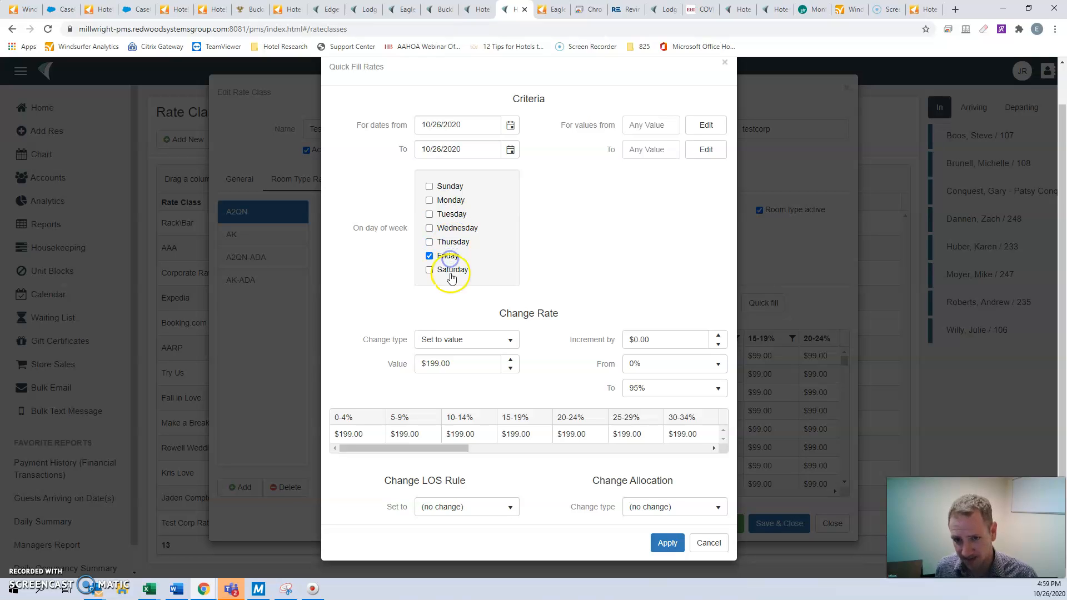
{"action": "left_click", "coordinate": [454, 272]}
{"action": "left_click", "coordinate": [447, 256]}
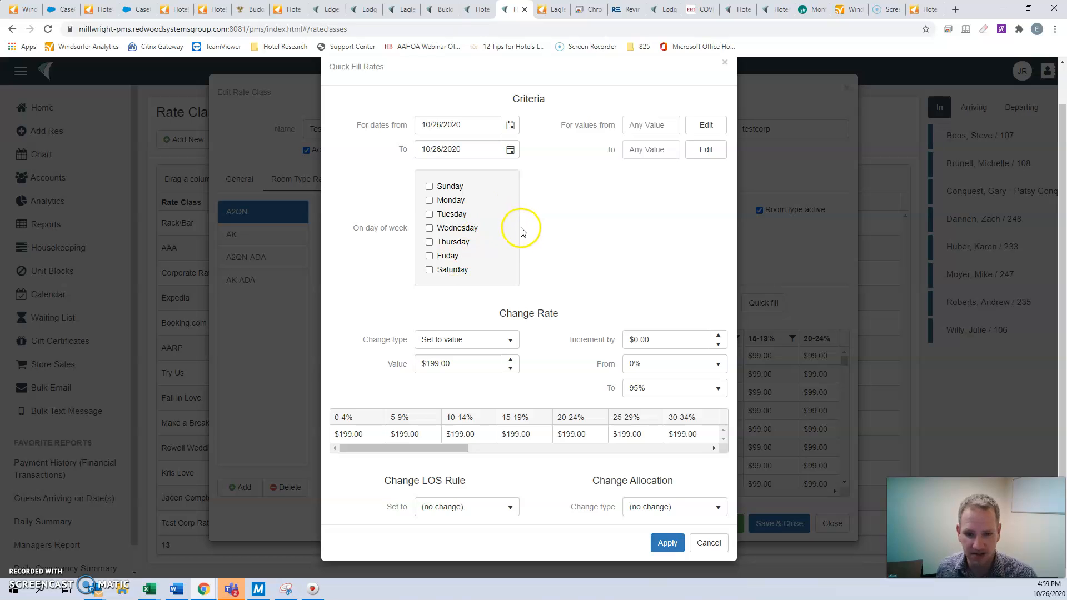
Step: Look over the LOS rule choices of the quick fill once more and cancel it without applying any rates
{"action": "left_click", "coordinate": [473, 506]}
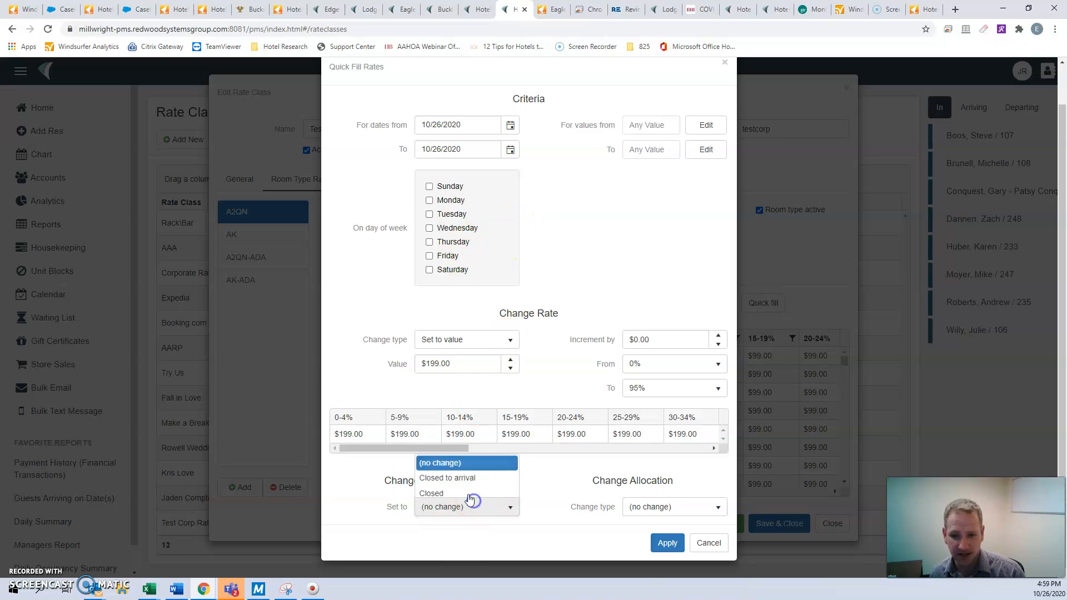
{"action": "left_click", "coordinate": [632, 217]}
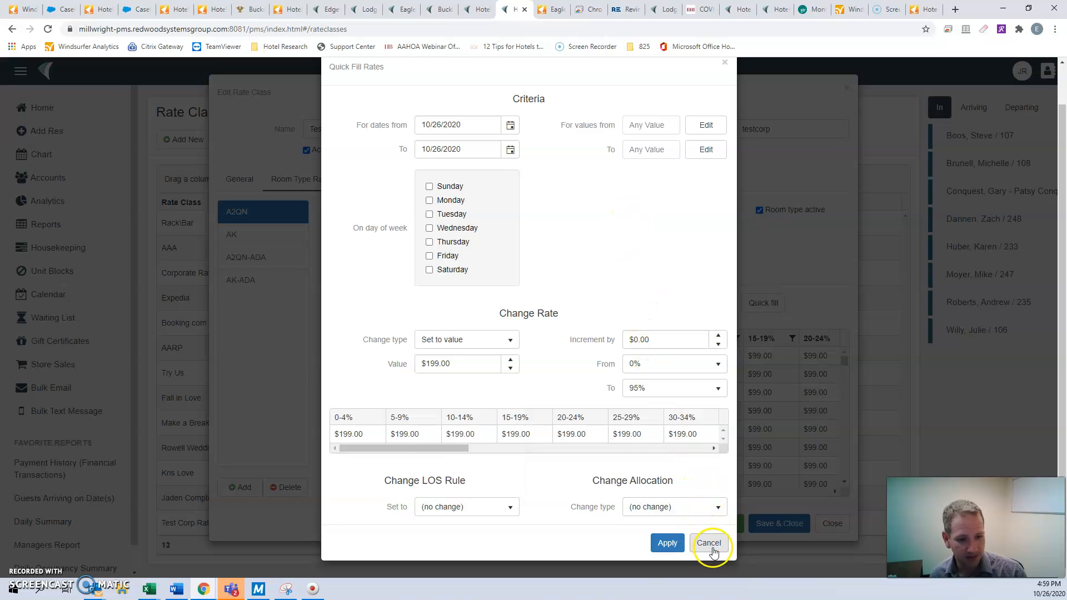
{"action": "left_click", "coordinate": [709, 544]}
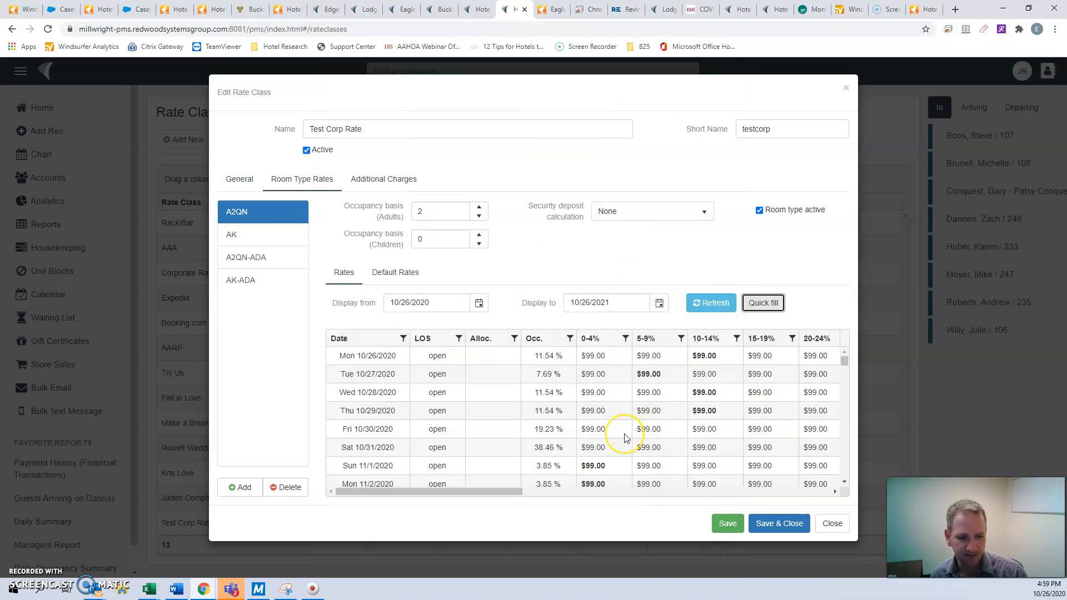